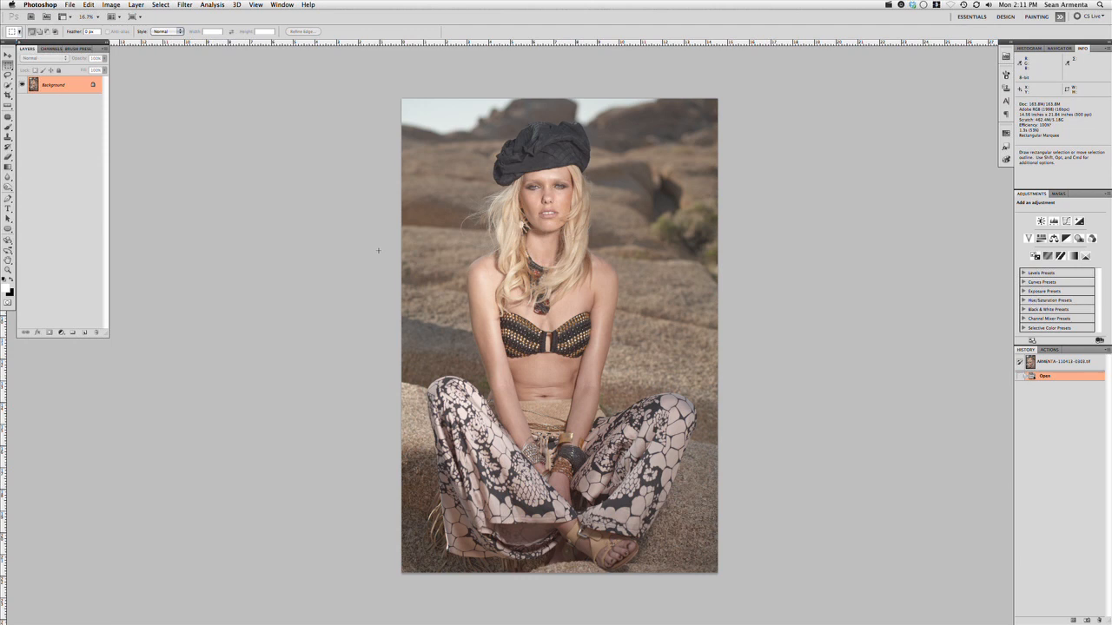
Duplicate the Background layer and warp the outer edge of the model's right arm in Liquify.
key("super+j")
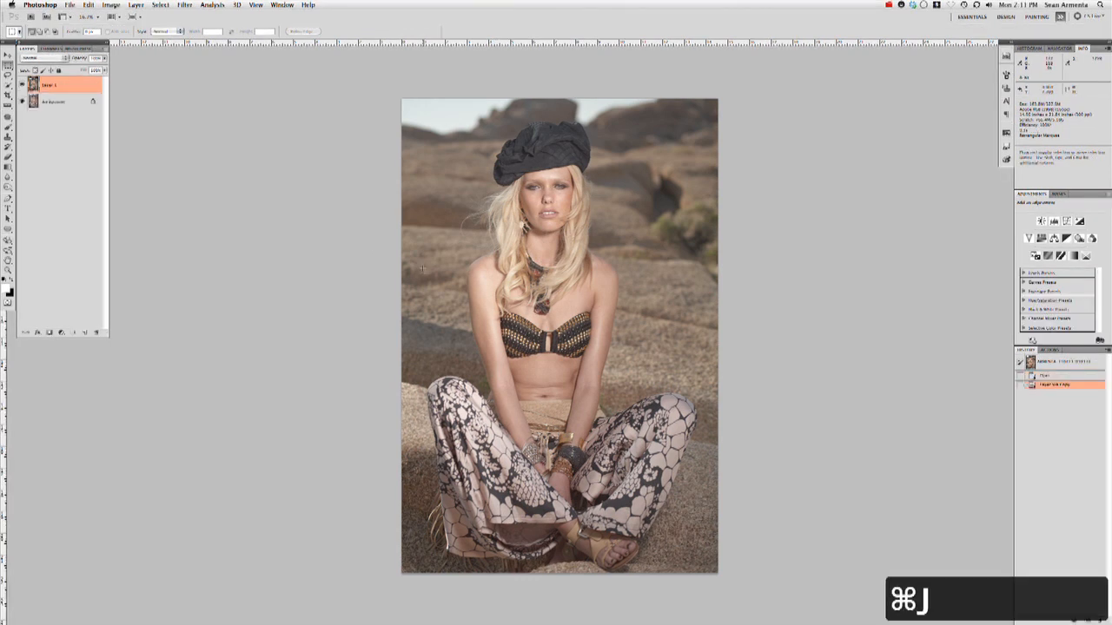
key("super+shift+x")
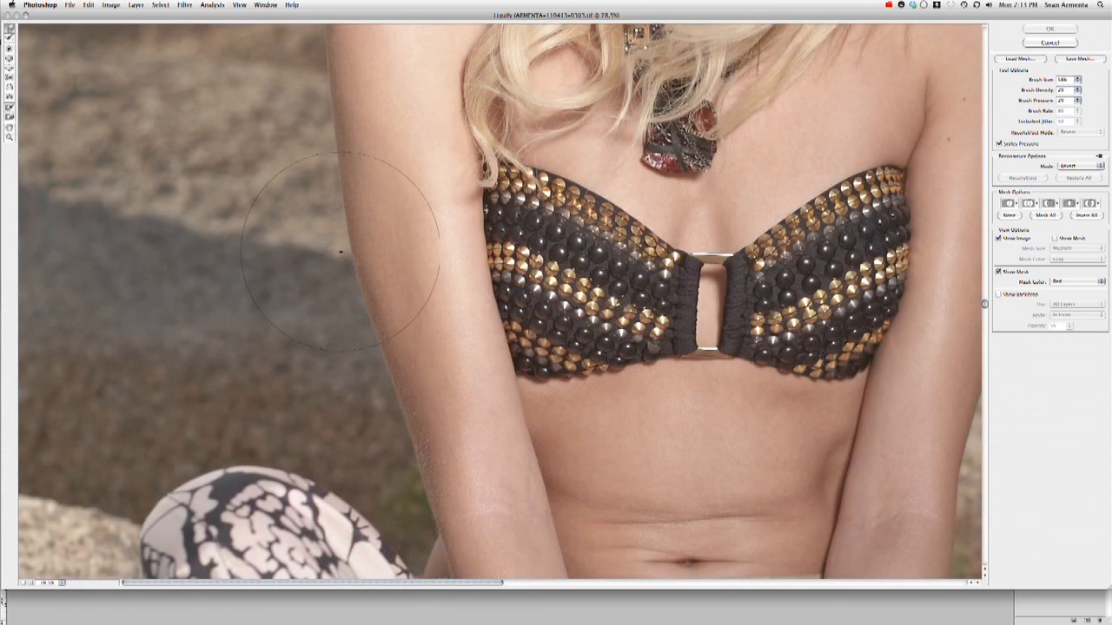
mouse_move(340, 253)
left_mouse_down()
mouse_move(353, 249)
mouse_move(342, 260)
mouse_move(349, 304)
left_mouse_up()
left_click_drag(350, 304, 343, 226)
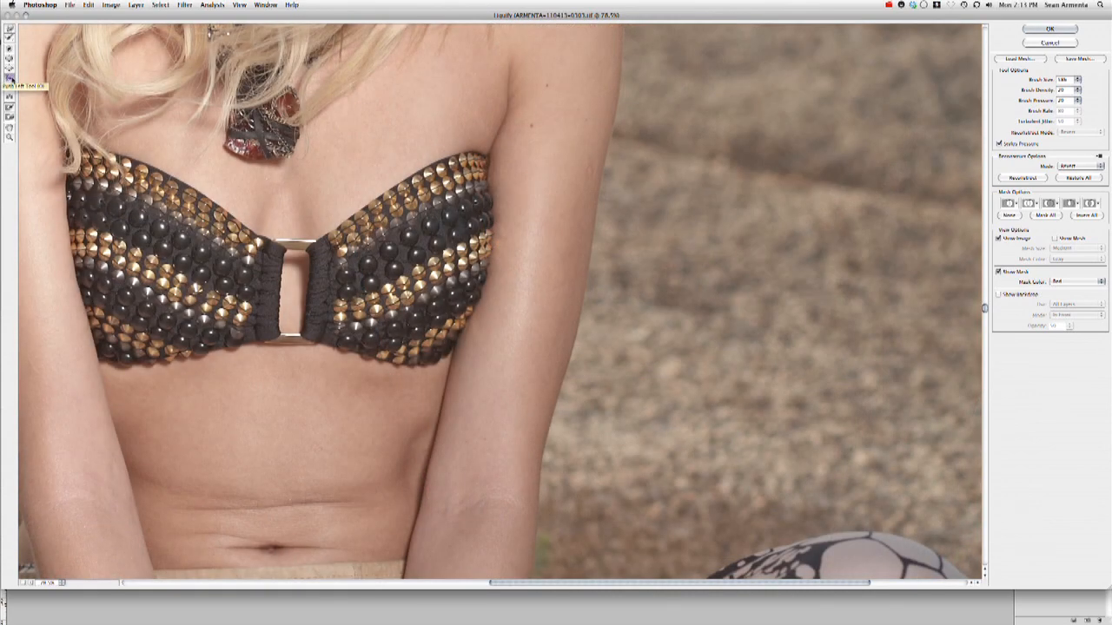
Try pushing the outer edge of the model's left arm inward and back out with the Push Left tool.
left_click(10, 77)
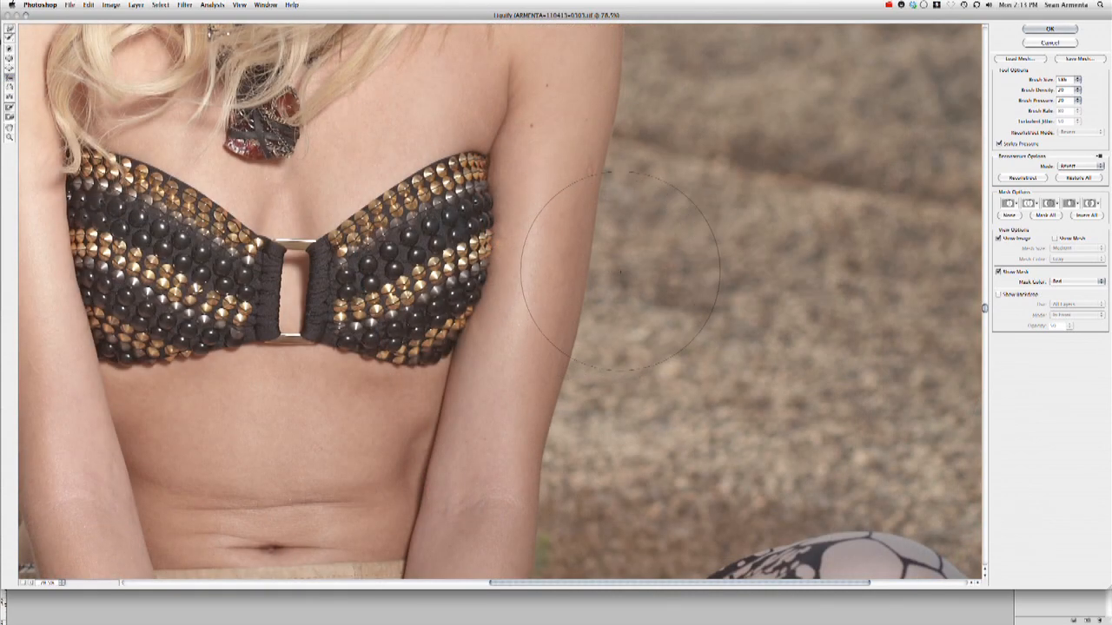
mouse_move(611, 289)
left_mouse_down()
mouse_move(616, 305)
mouse_move(620, 247)
left_mouse_up()
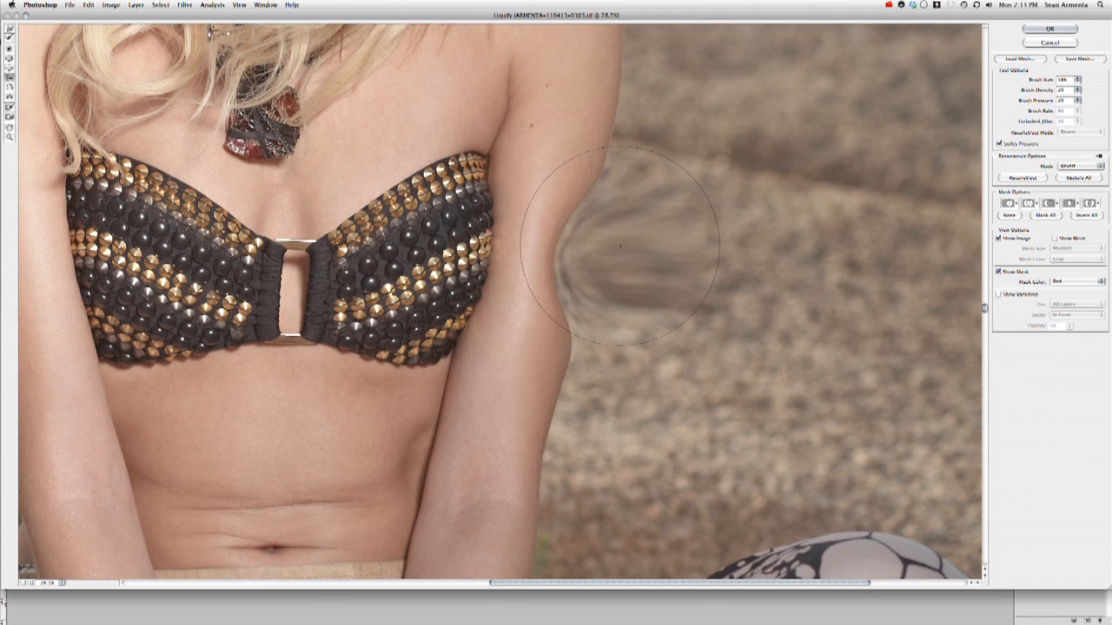
left_click_drag(620, 246, 617, 277)
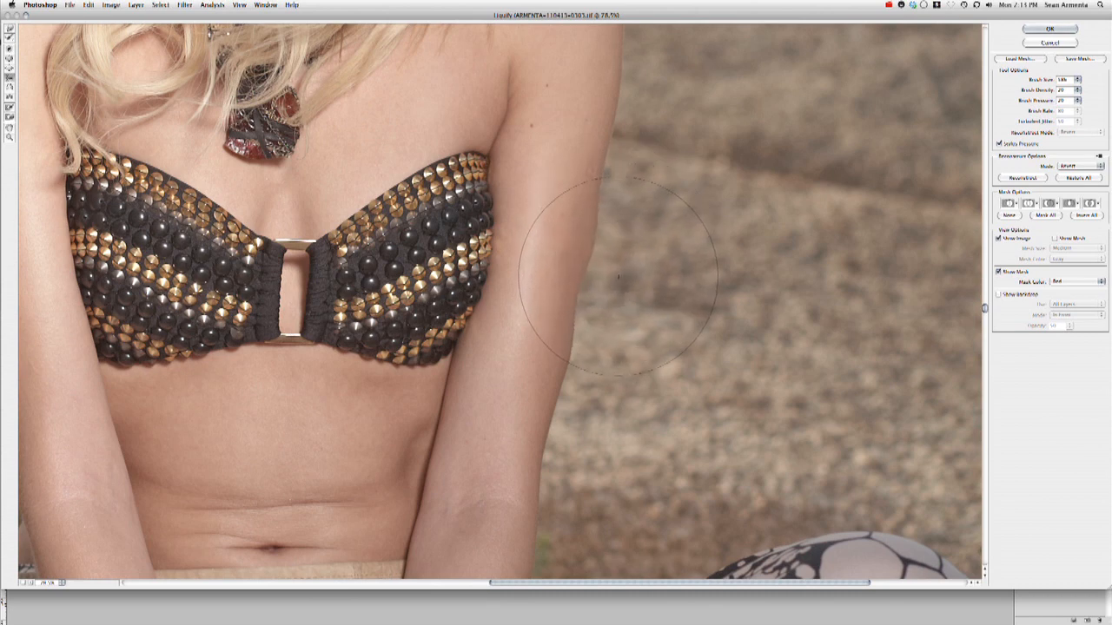
key("super+z")
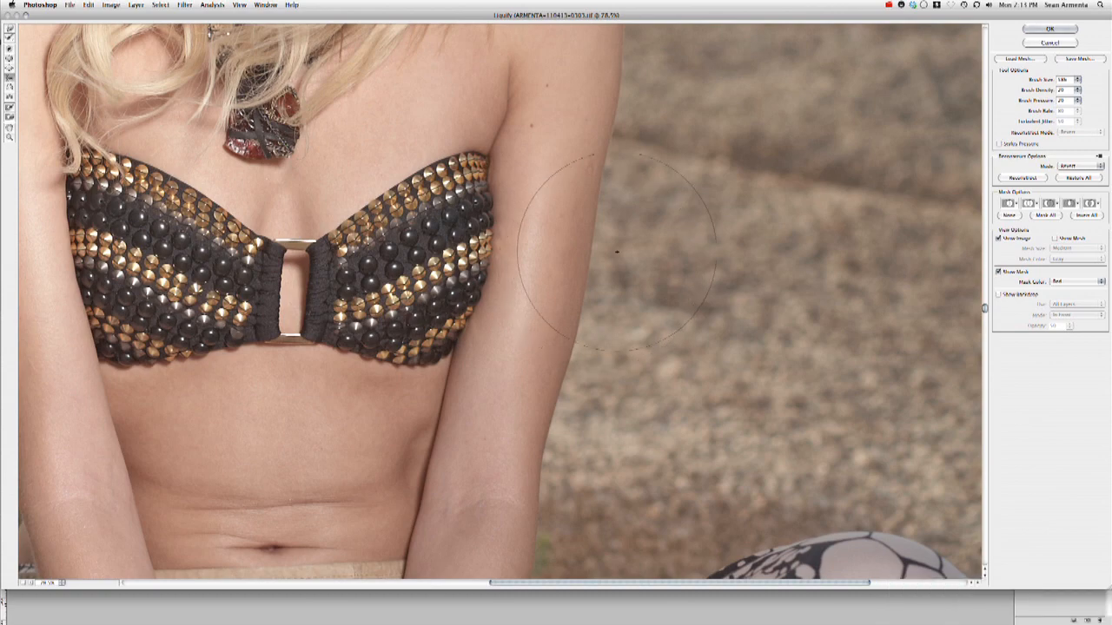
left_click_drag(617, 250, 618, 260)
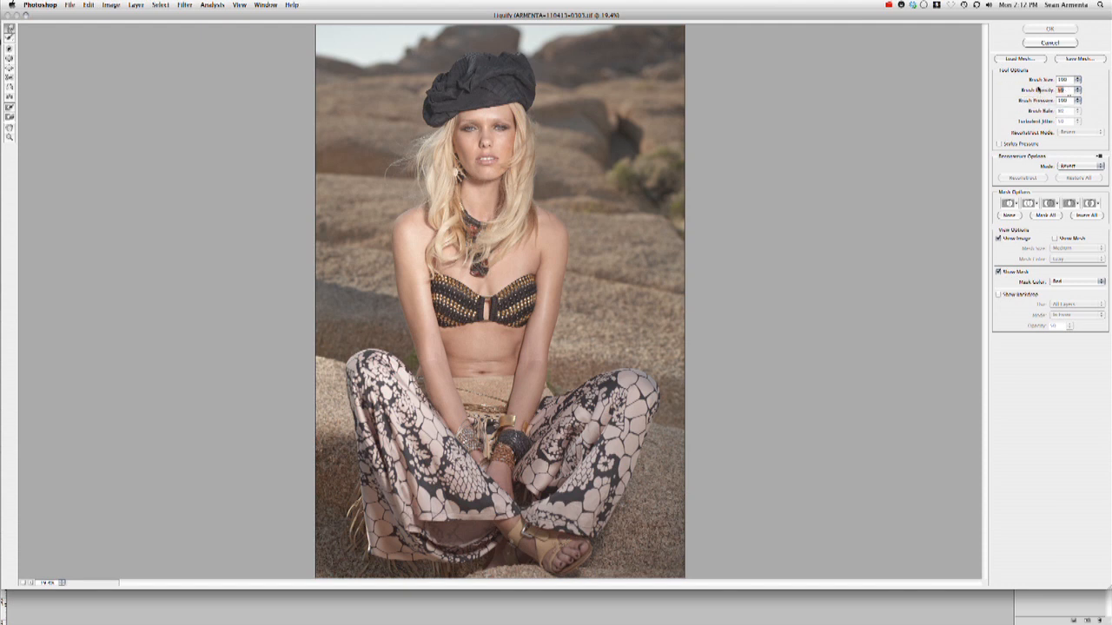
Set the Liquify brush density and brush pressure to 20 and enable stylus pressure.
type("20")
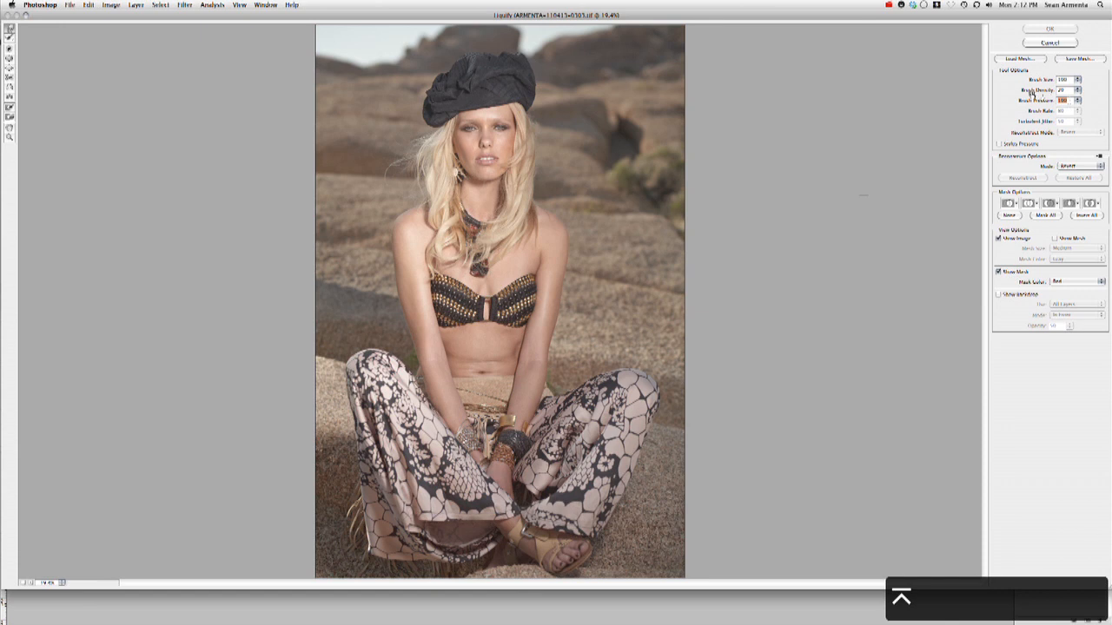
type("20")
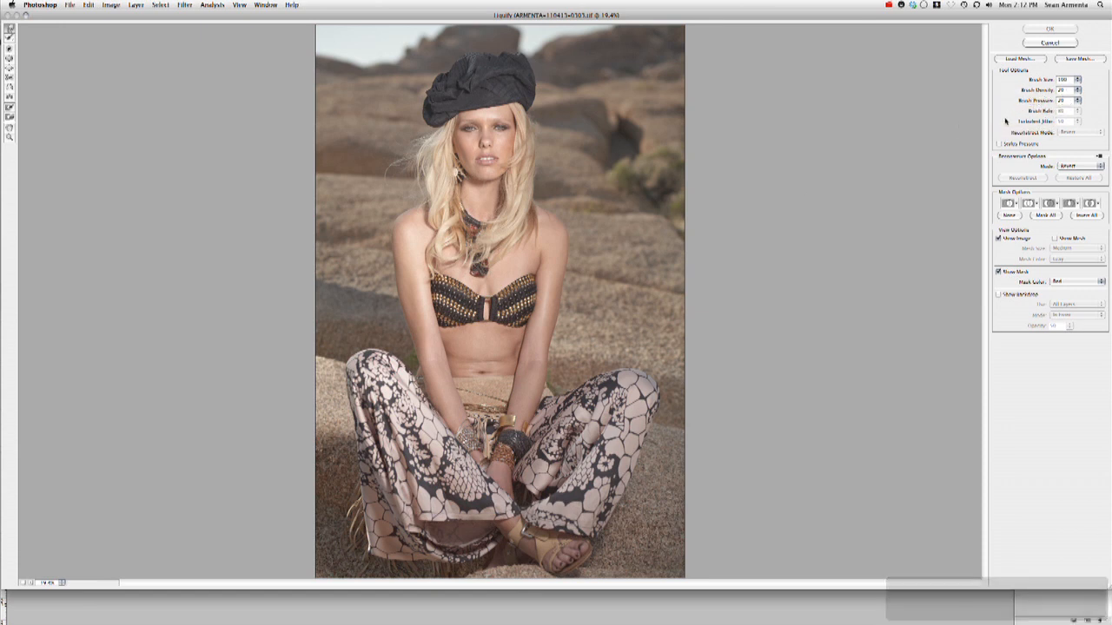
left_click(1000, 143)
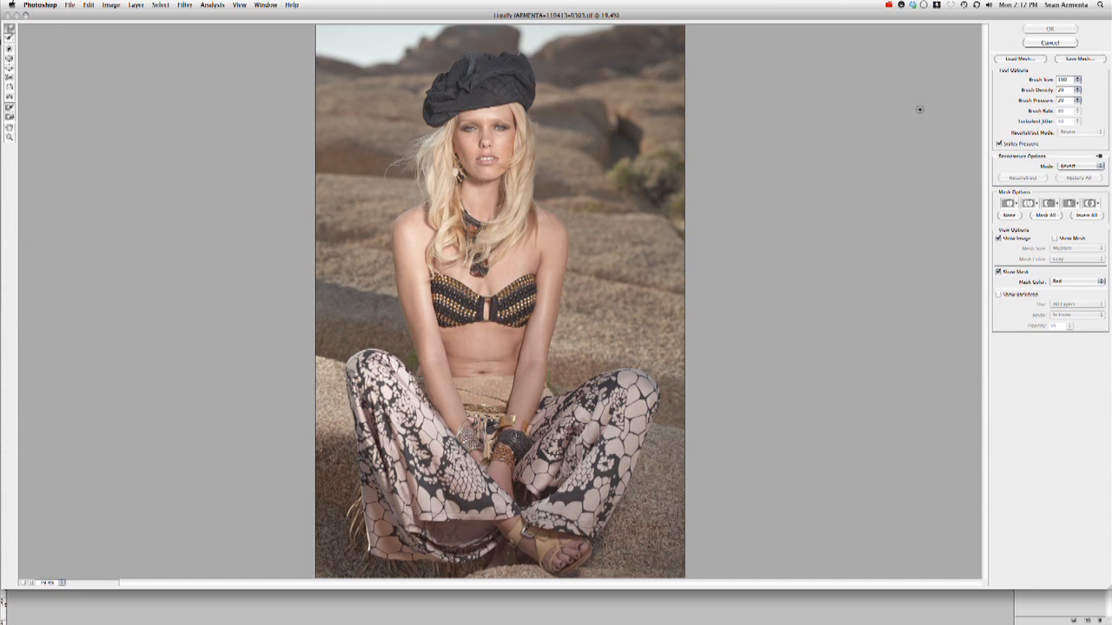
Slim the outer edge of the model's right arm with a 492 Forward Warp brush and nudge its inner edge with a smaller brush.
key("z")
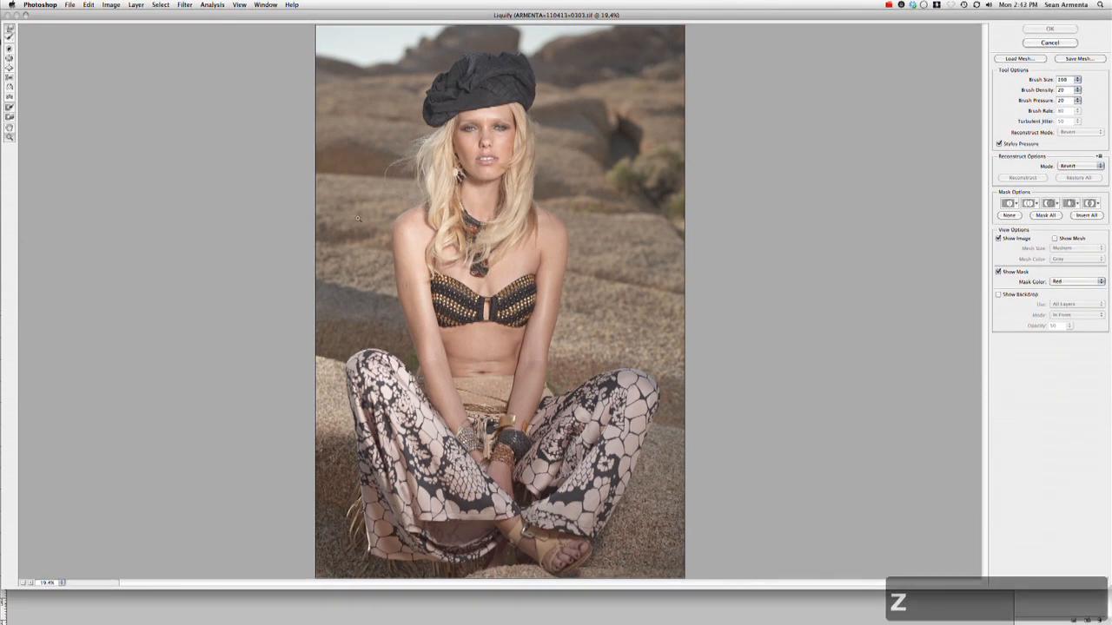
left_click_drag(339, 199, 518, 383)
key("space")
mouse_move(396, 299)
left_mouse_down()
mouse_move(396, 258)
mouse_move(396, 273)
left_mouse_up()
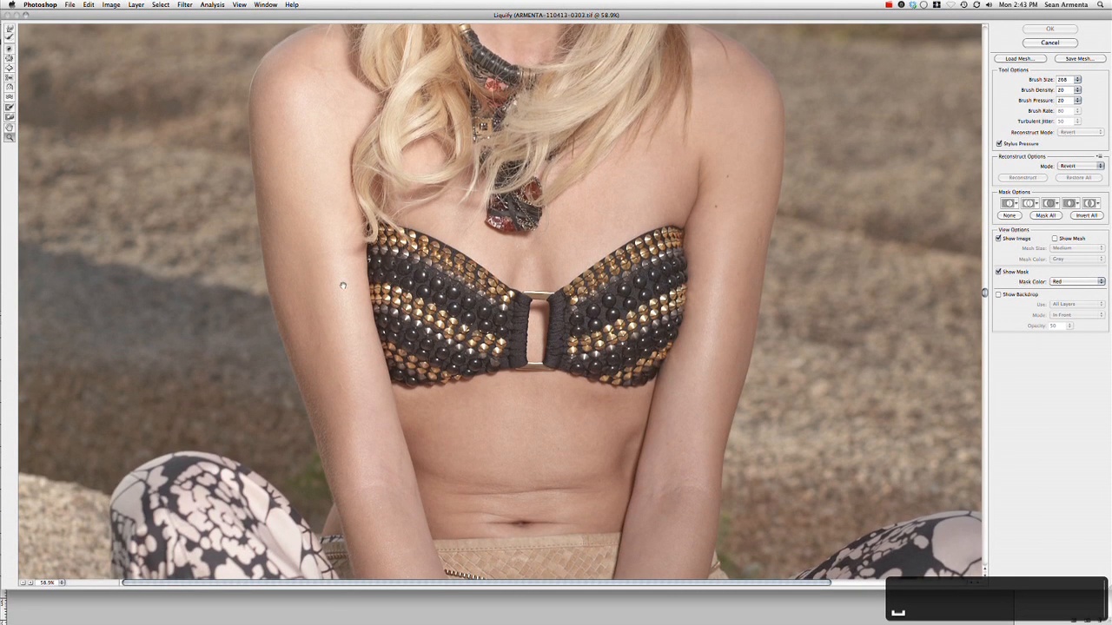
left_click_drag(174, 168, 400, 368)
key("space")
left_click_drag(486, 207, 382, 169)
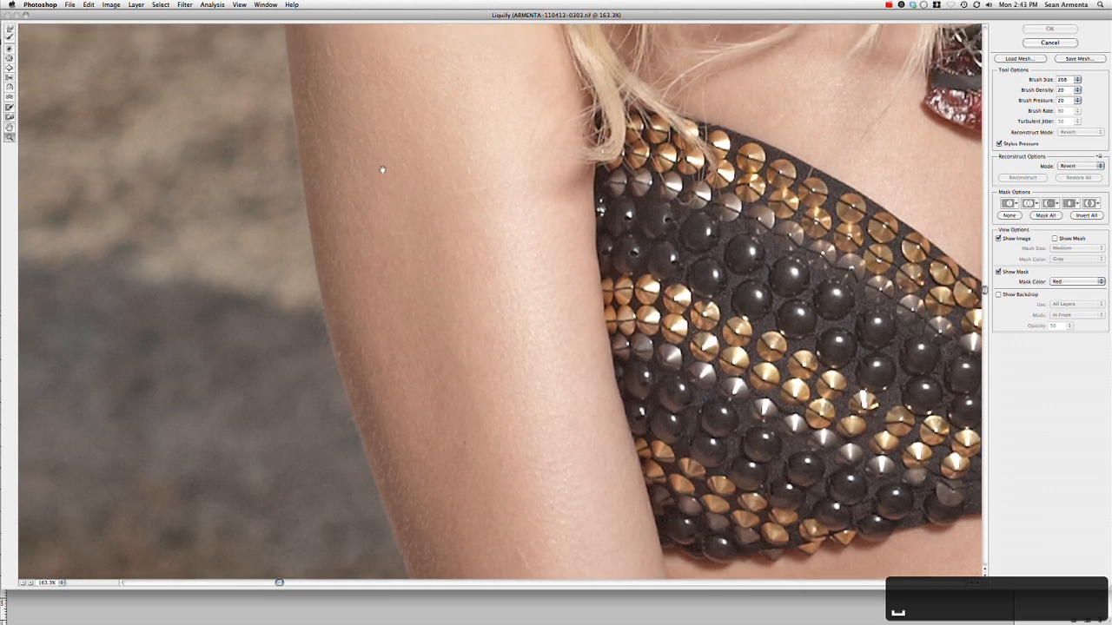
key("super+minus")
left_click(10, 28)
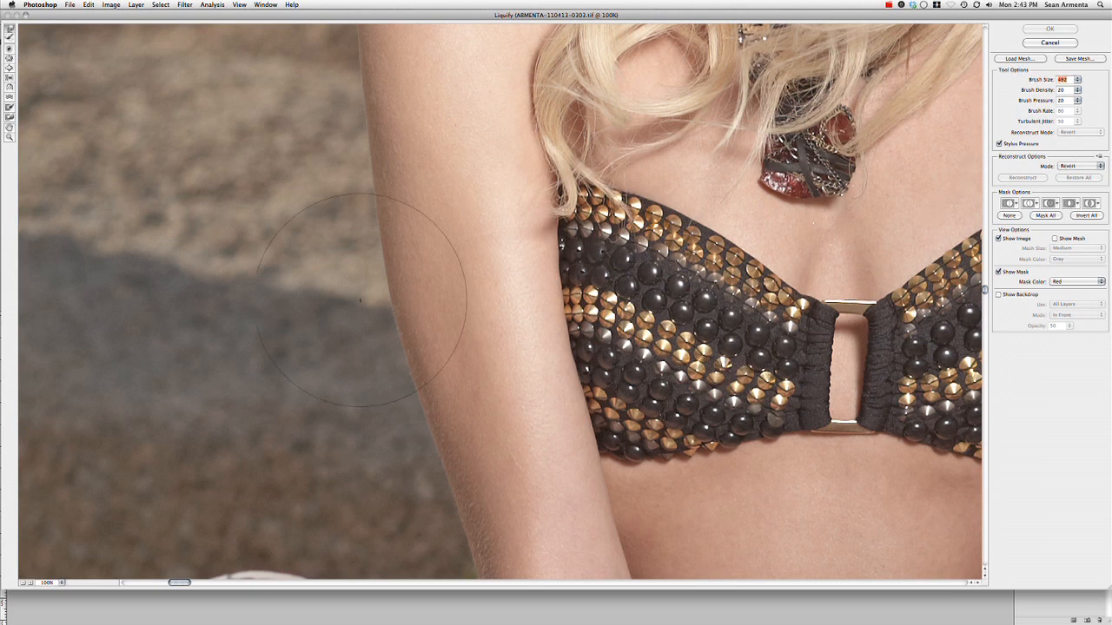
left_click_drag(370, 304, 378, 365)
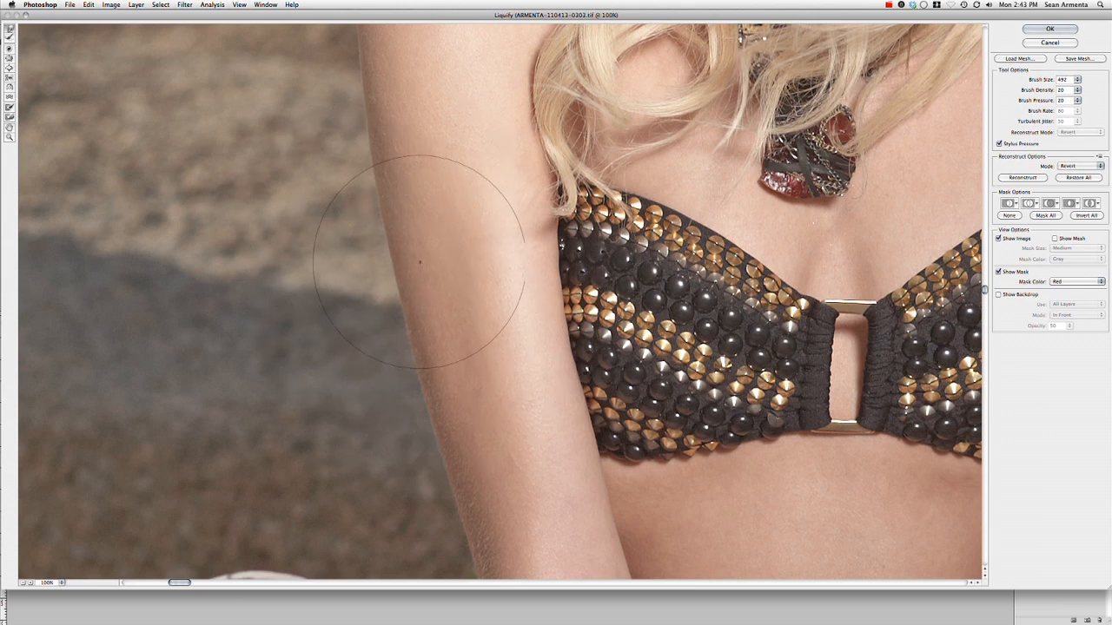
left_click_drag(489, 254, 400, 102)
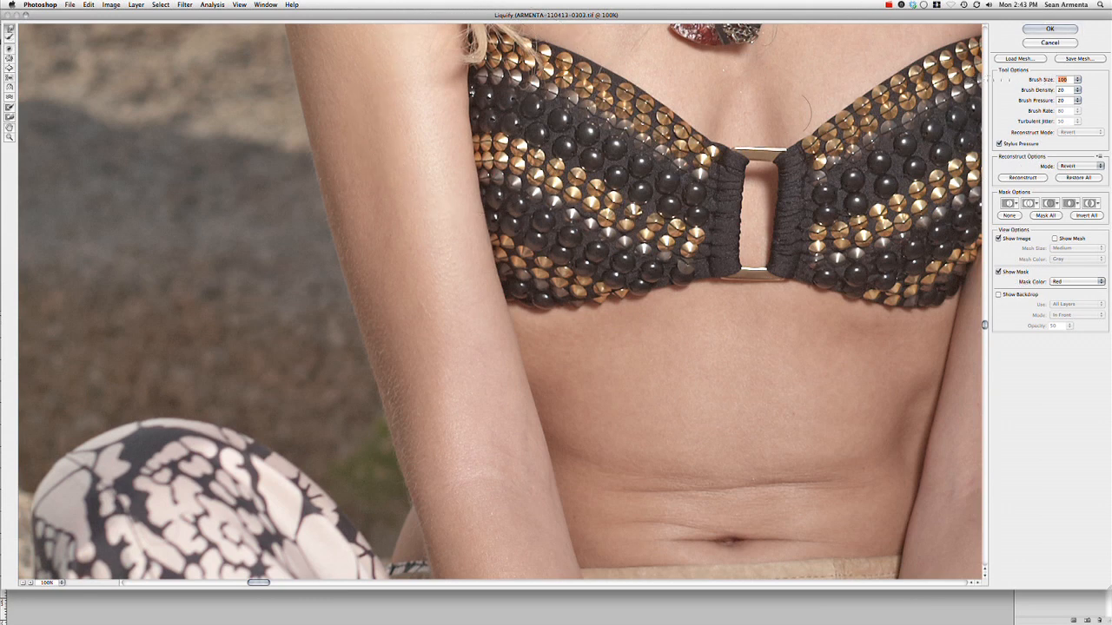
left_click_drag(463, 116, 458, 114)
Enlarge the warp brush to about 470 for the outer edge of the model's left arm.
left_click_drag(978, 97, 521, 219)
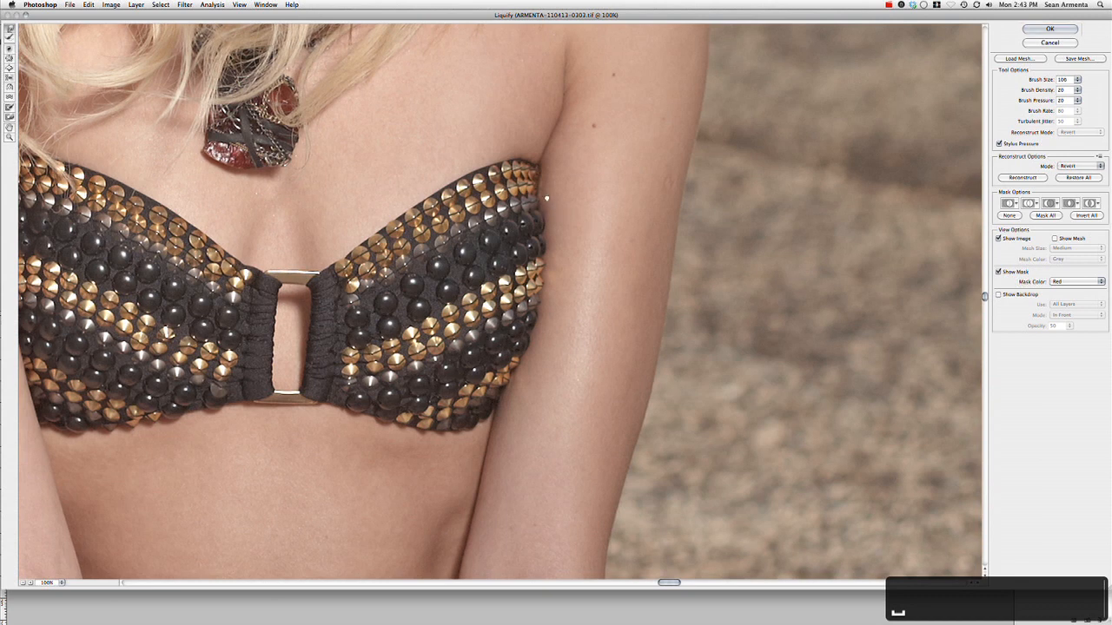
left_click_drag(581, 87, 568, 191)
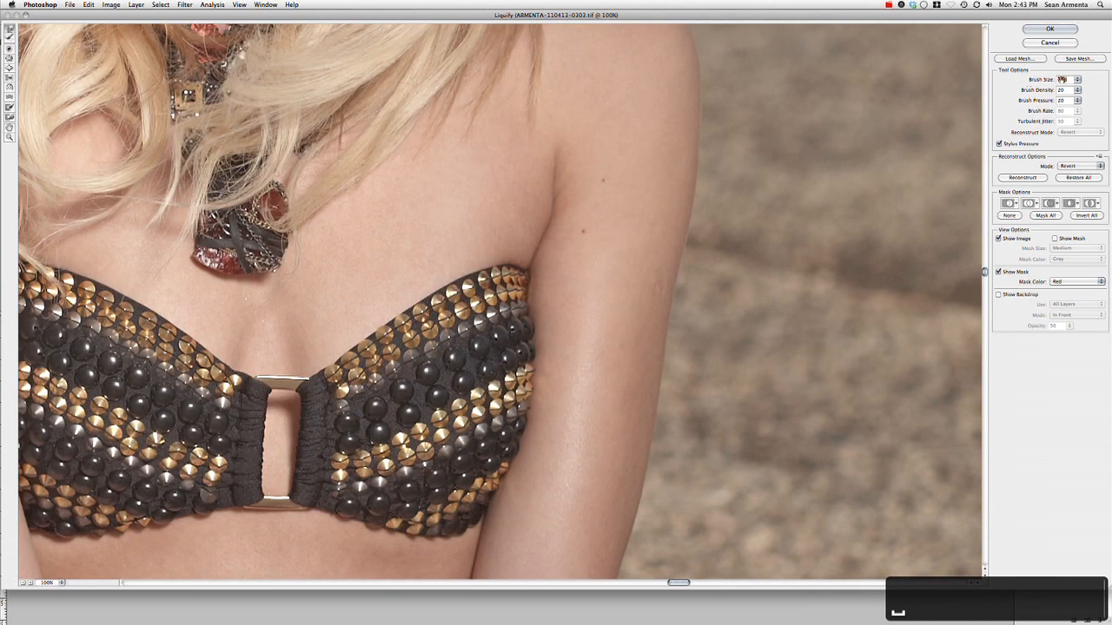
left_click_drag(1047, 80, 1025, 80)
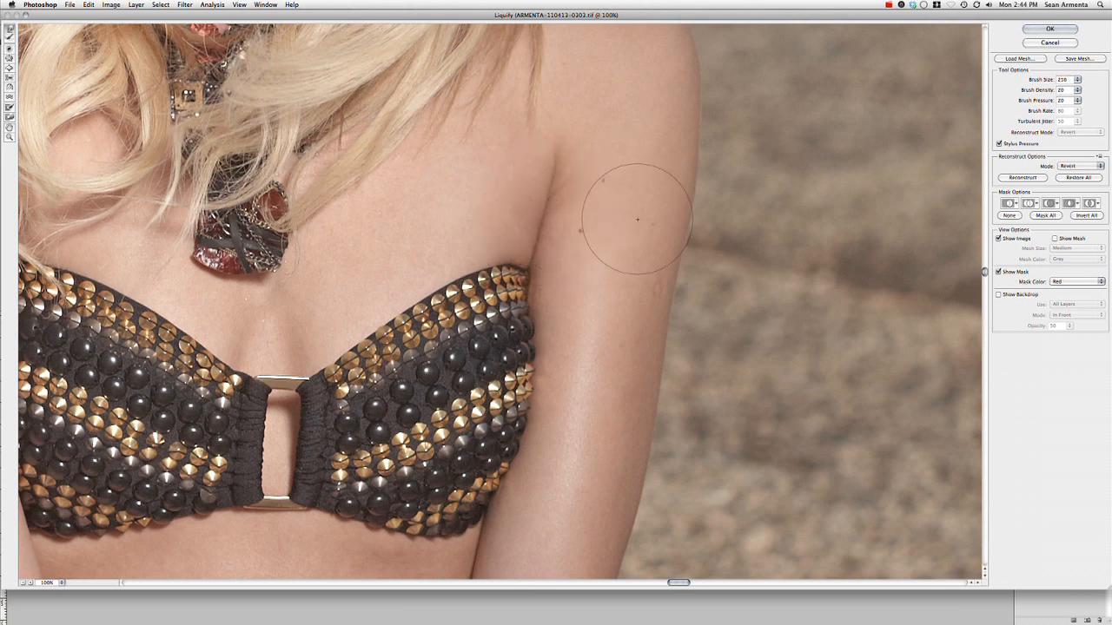
key("space")
mouse_move(603, 353)
left_mouse_down()
mouse_move(634, 155)
mouse_move(622, 162)
left_mouse_up()
left_click_drag(584, 251, 631, 69)
left_click_drag(613, 154, 492, 391)
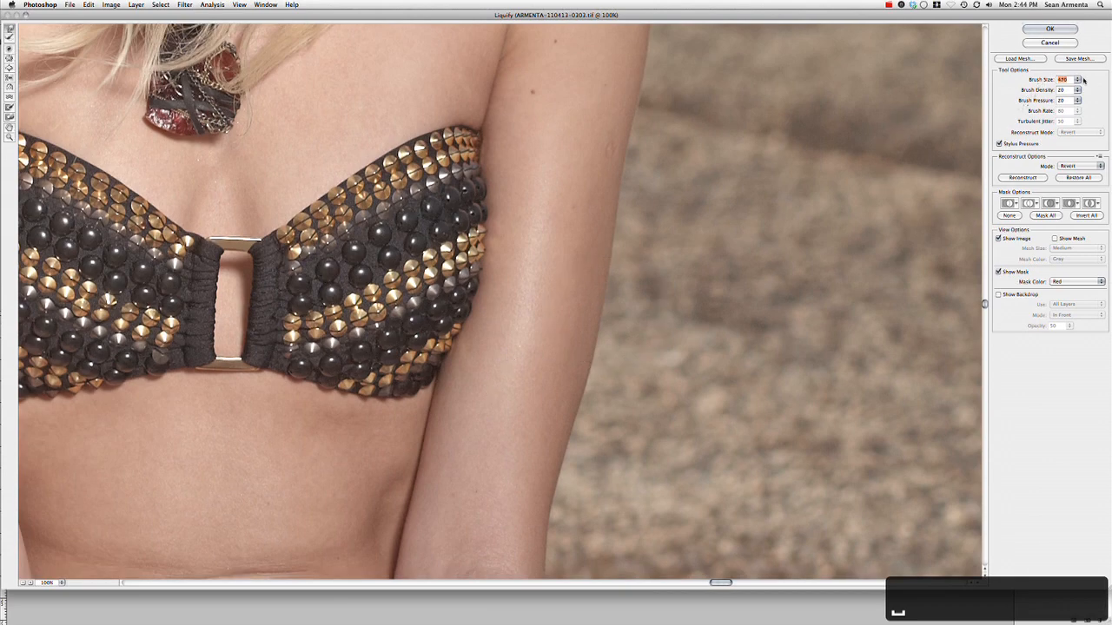
key("]")
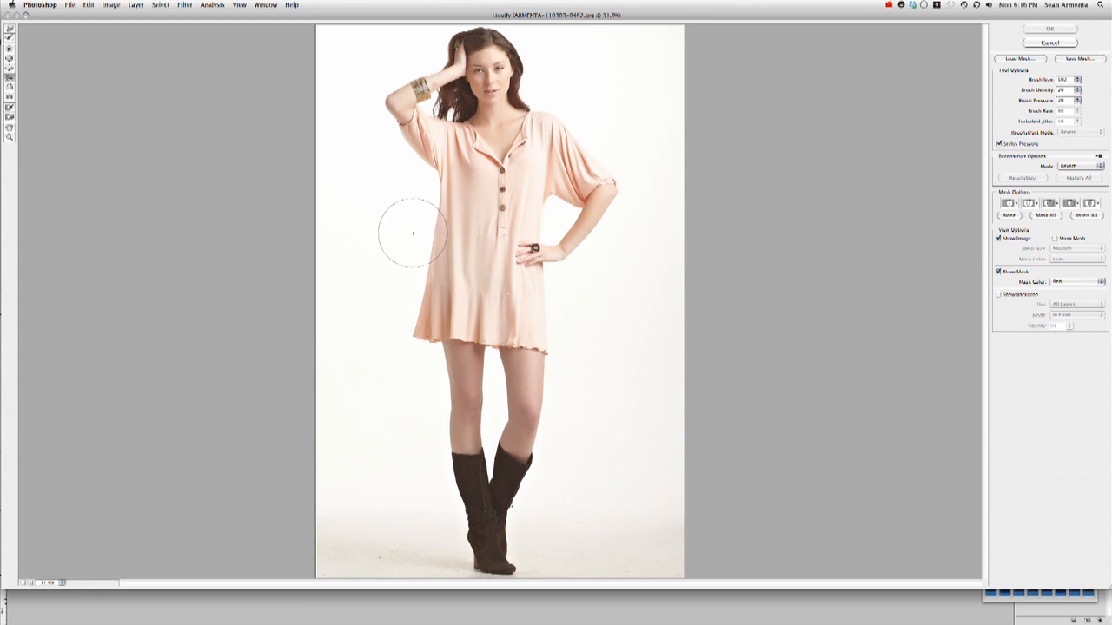
Push the side of the pink dress at the waist with an upward Push Left stroke.
left_click_drag(411, 237, 413, 224)
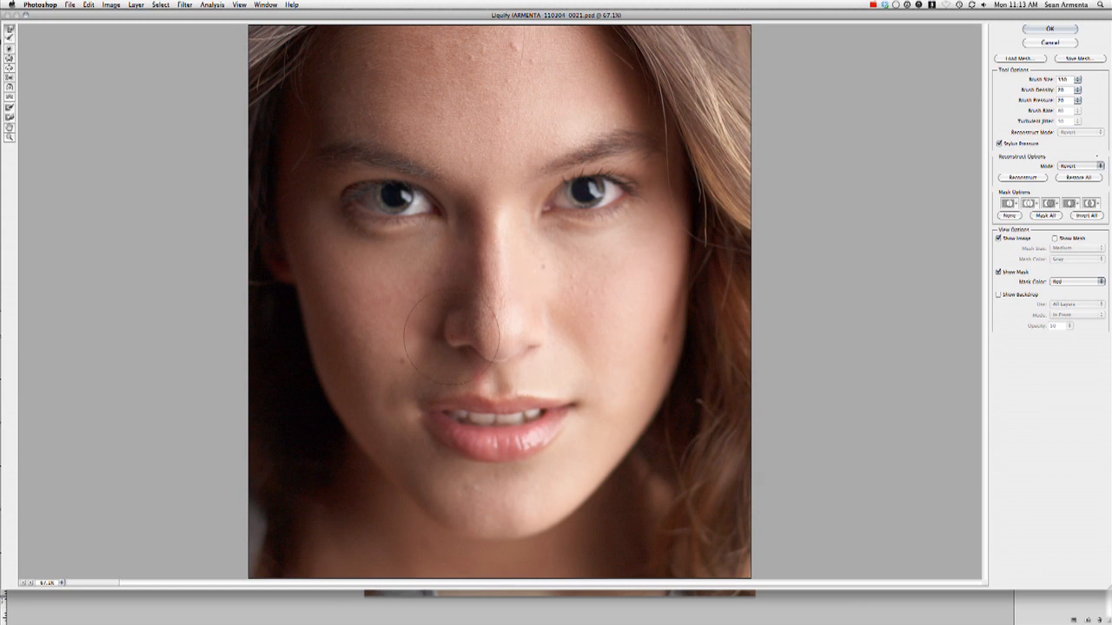
Apply the Liquify changes to the face portrait, remove the selection, and compare before and after by toggling the Background copy layer's visibility.
key("Return")
key("super+d")
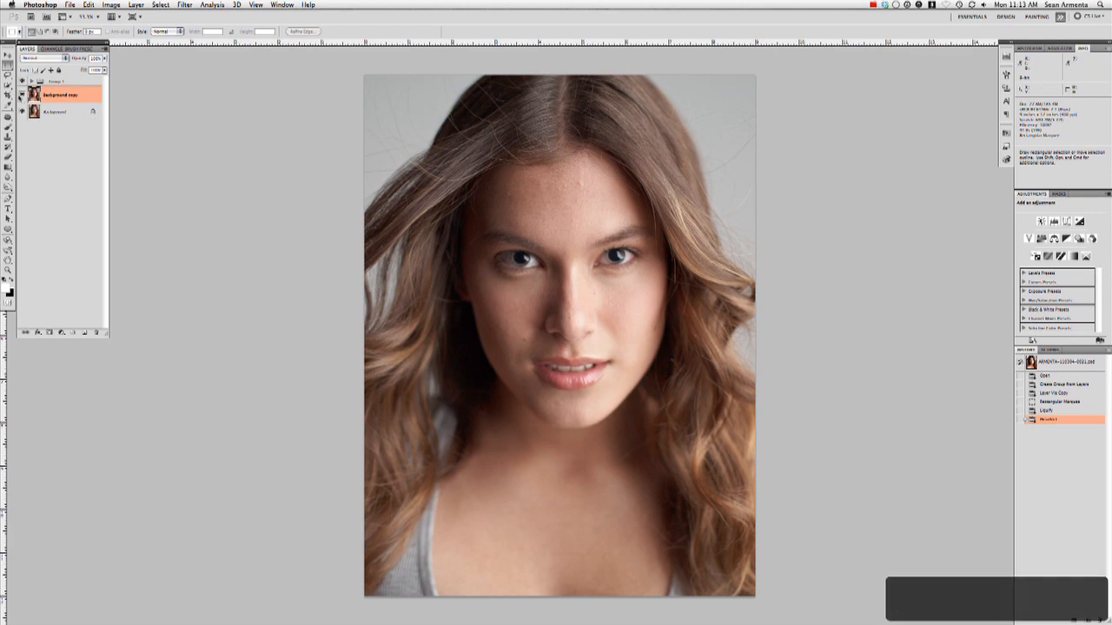
left_click(23, 95)
left_click(22, 95)
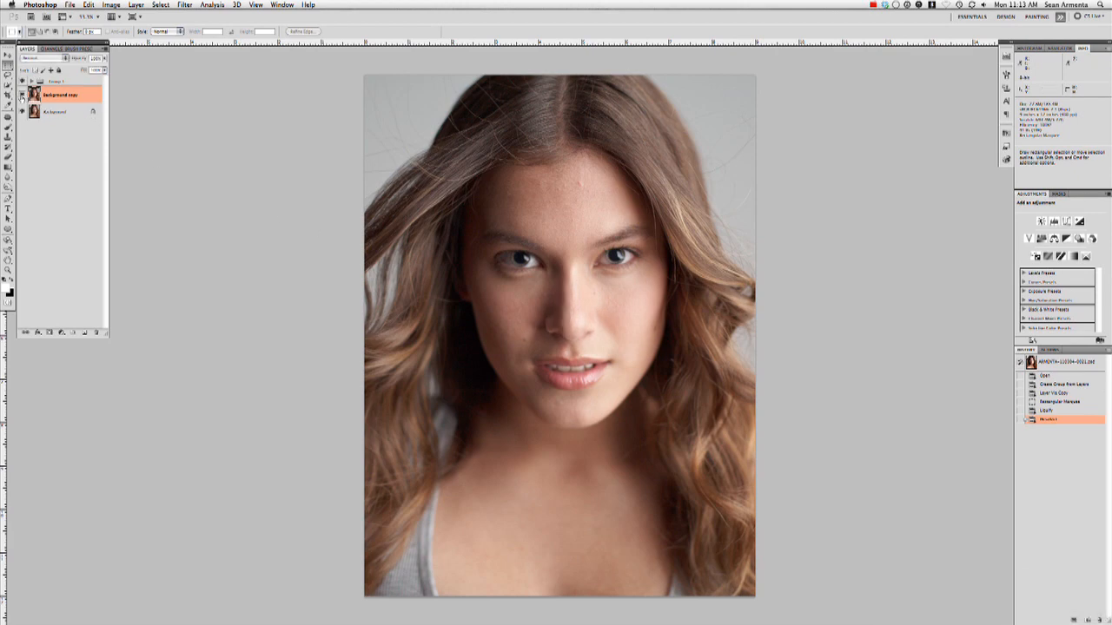
left_click(23, 95)
left_click(22, 95)
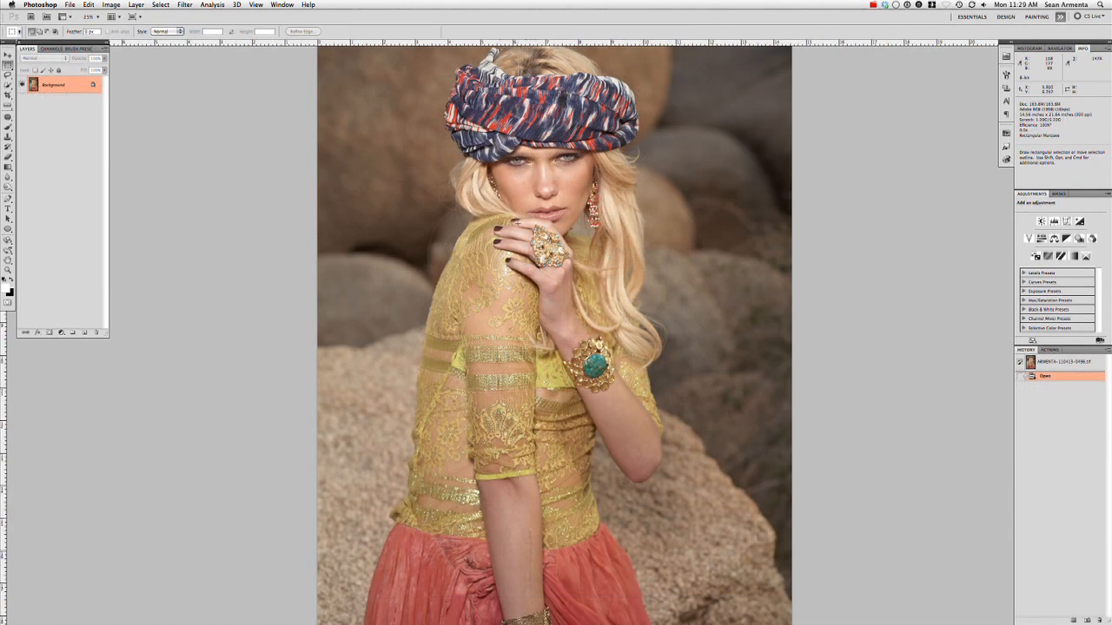
Check the turbaned model's head tilt with a horizontal guide at the eyes and a vertical guide through the face, and clear both guides.
left_click_drag(501, 41, 634, 160)
left_click_drag(8, 382, 546, 373)
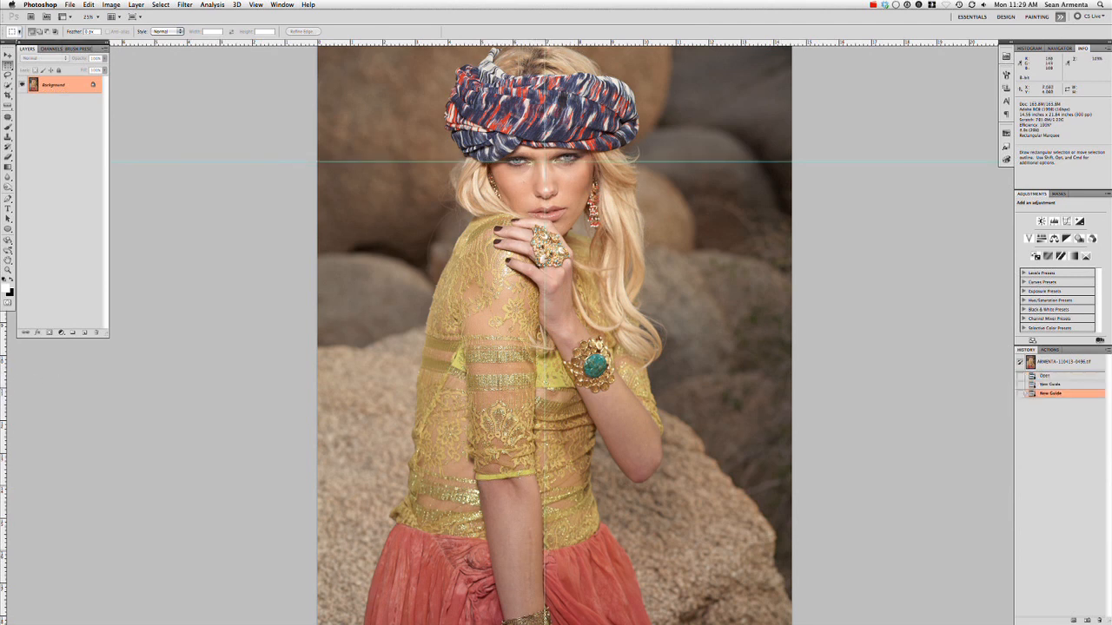
left_click(256, 5)
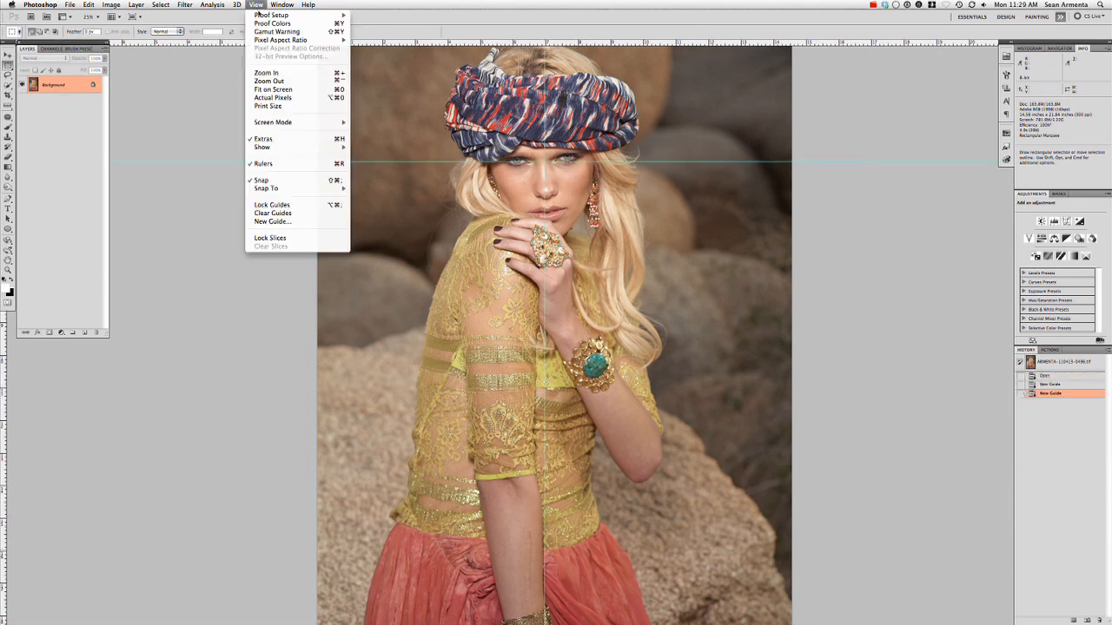
left_click(274, 215)
Measure the tilt of the eyes with a Ruler line drawn from one eye across to the other.
key("z")
left_click_drag(538, 164, 609, 219)
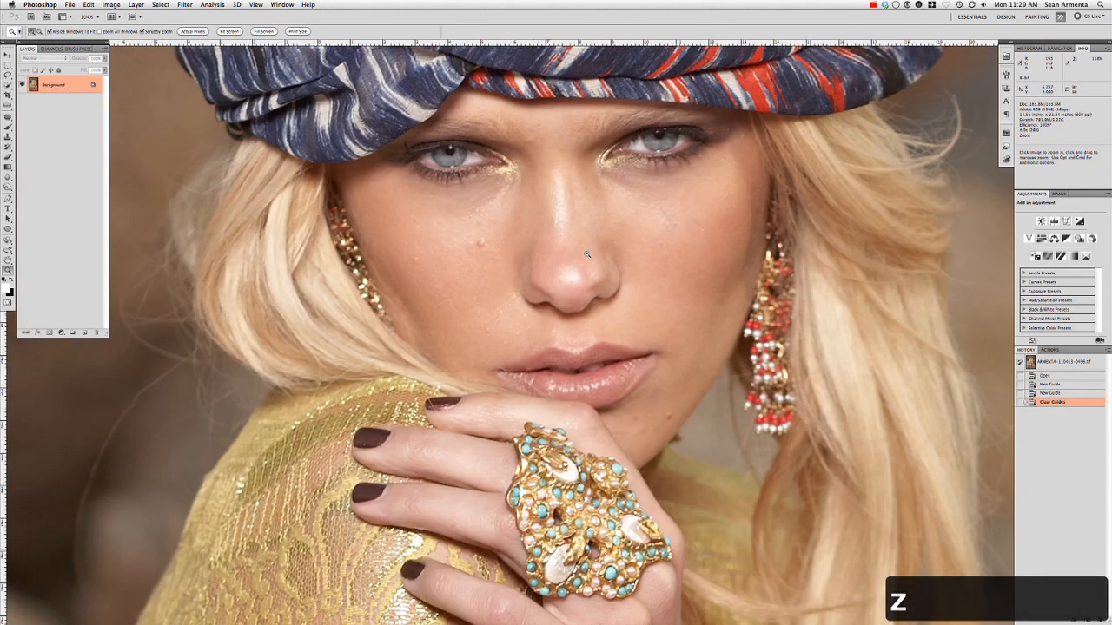
key("i")
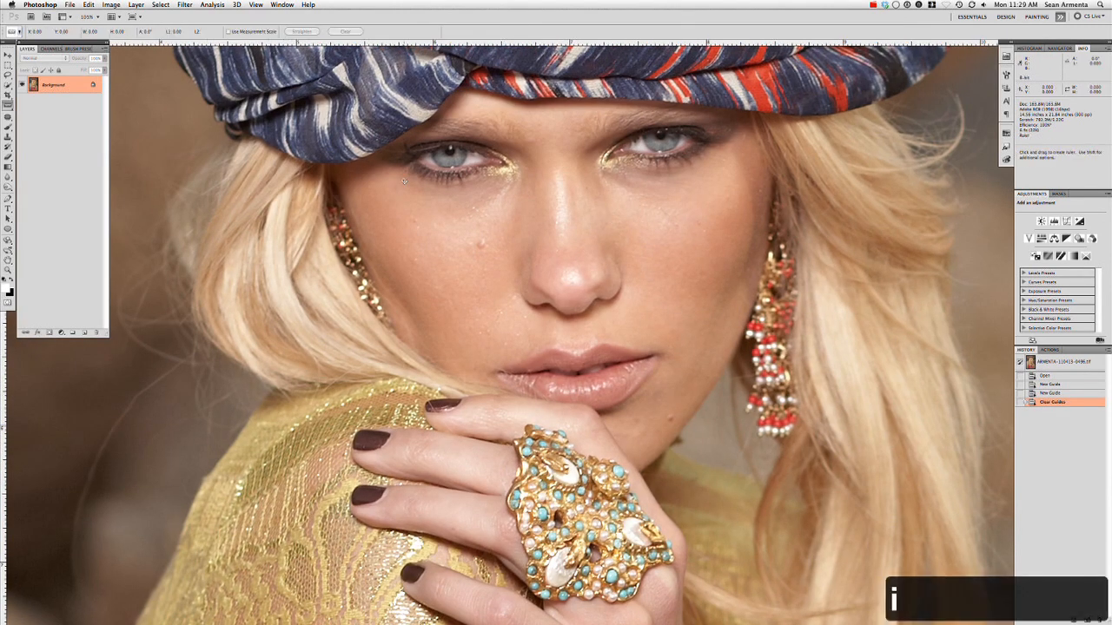
left_click_drag(451, 153, 567, 148)
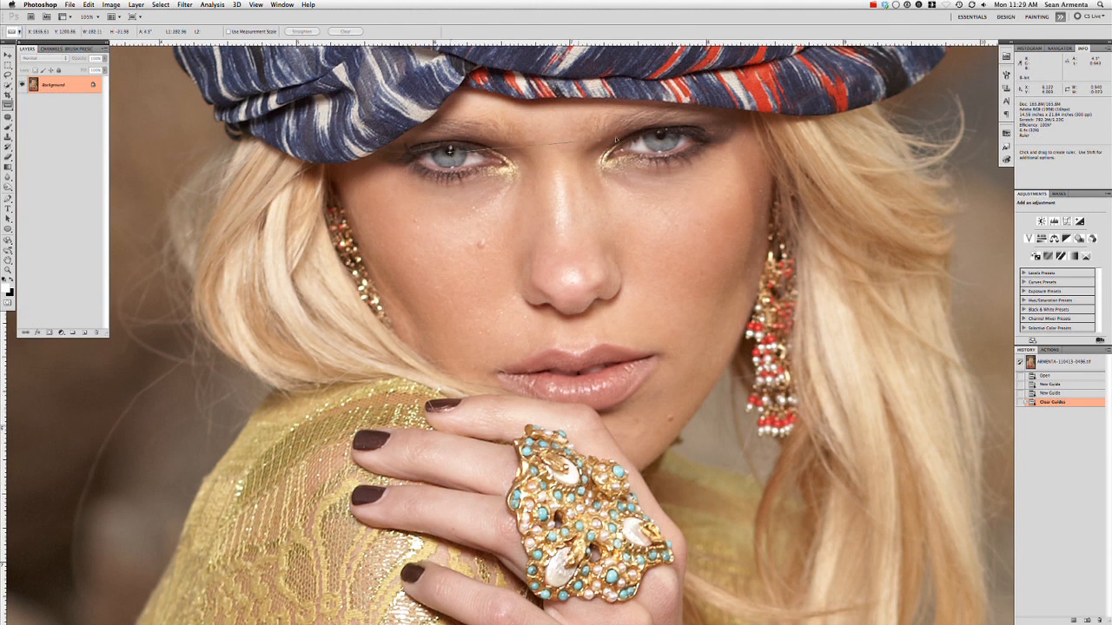
left_click_drag(661, 136, 663, 137)
Rotate the canvas 4.44° clockwise, using the angle from the ruler line.
left_click(111, 5)
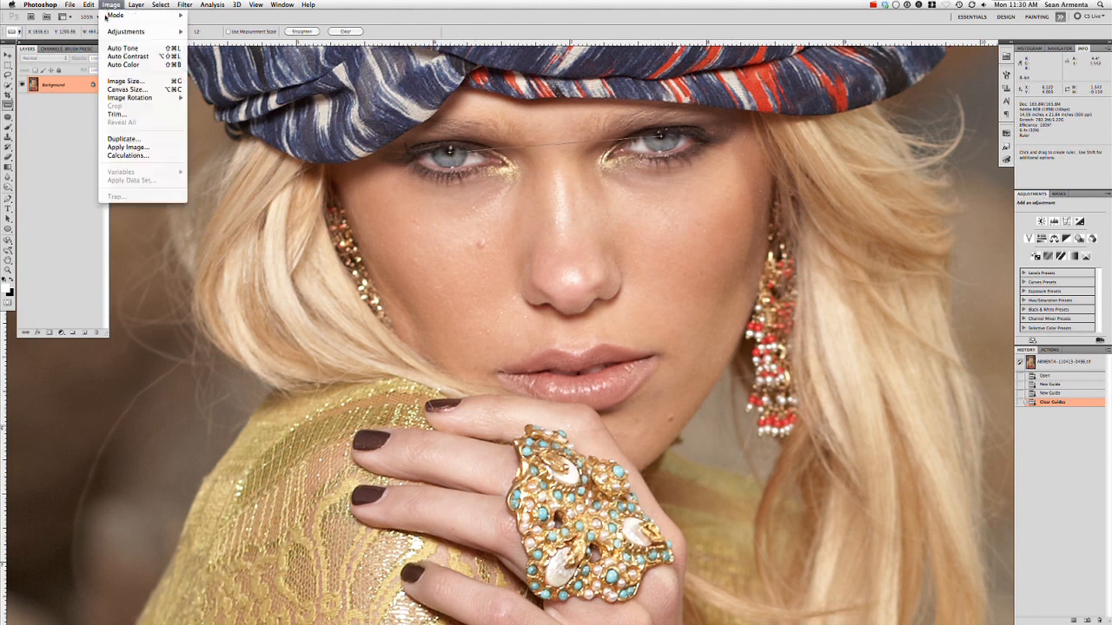
mouse_move(157, 97)
left_click(235, 127)
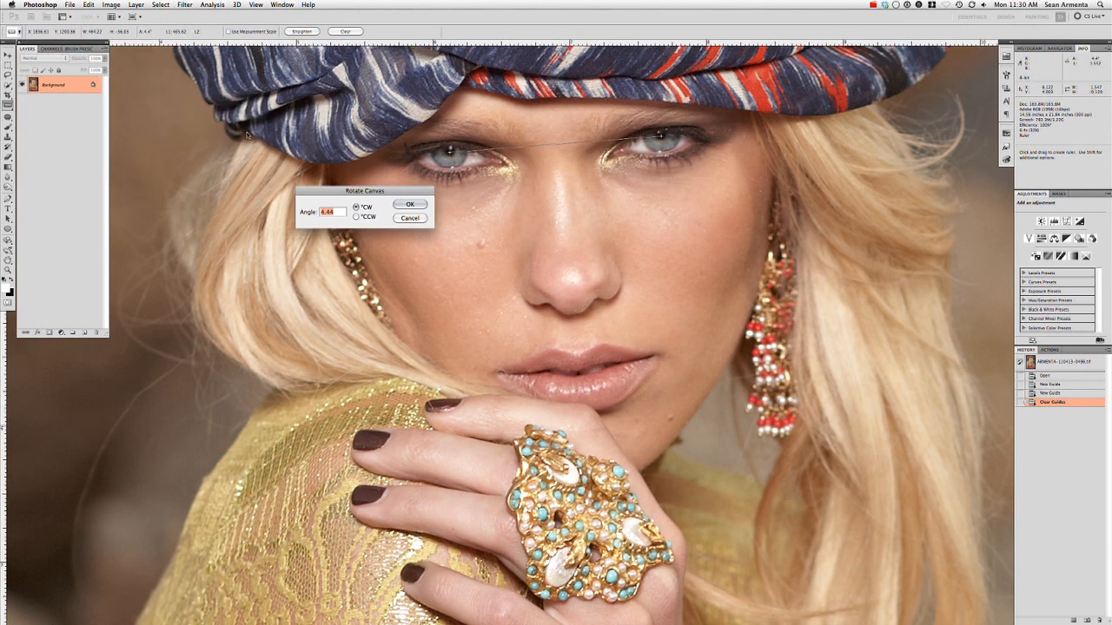
left_click(415, 205)
Check the rotated face's alignment with a horizontal guide at the eyes and a vertical guide through the nose, and clear both guides.
left_click_drag(521, 218, 521, 313)
left_click_drag(577, 44, 634, 89)
left_click_drag(4, 347, 569, 327)
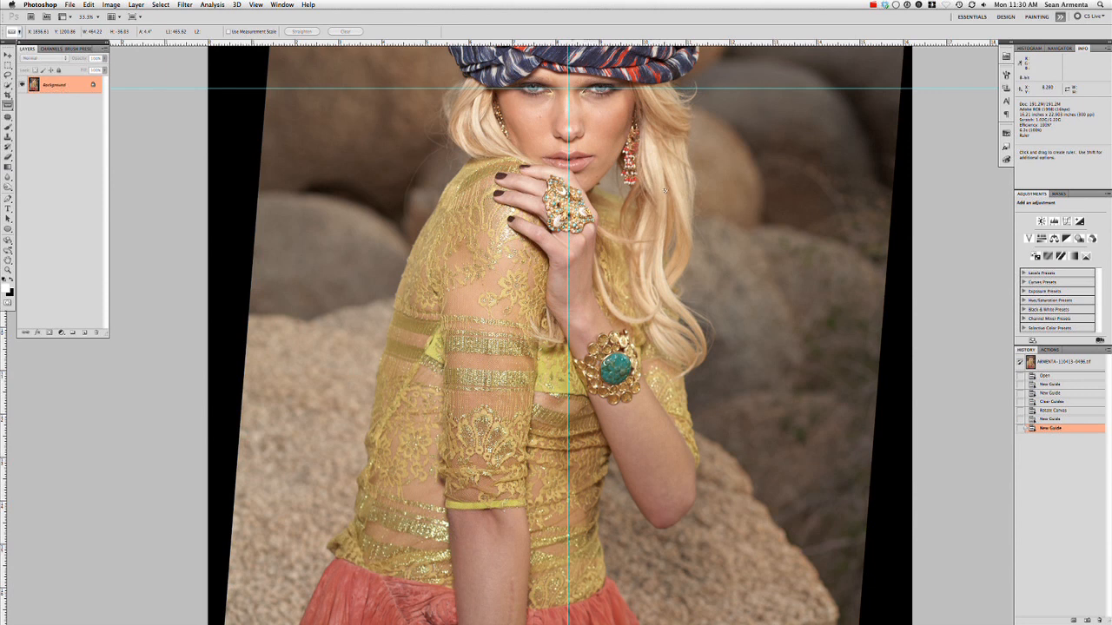
key("v")
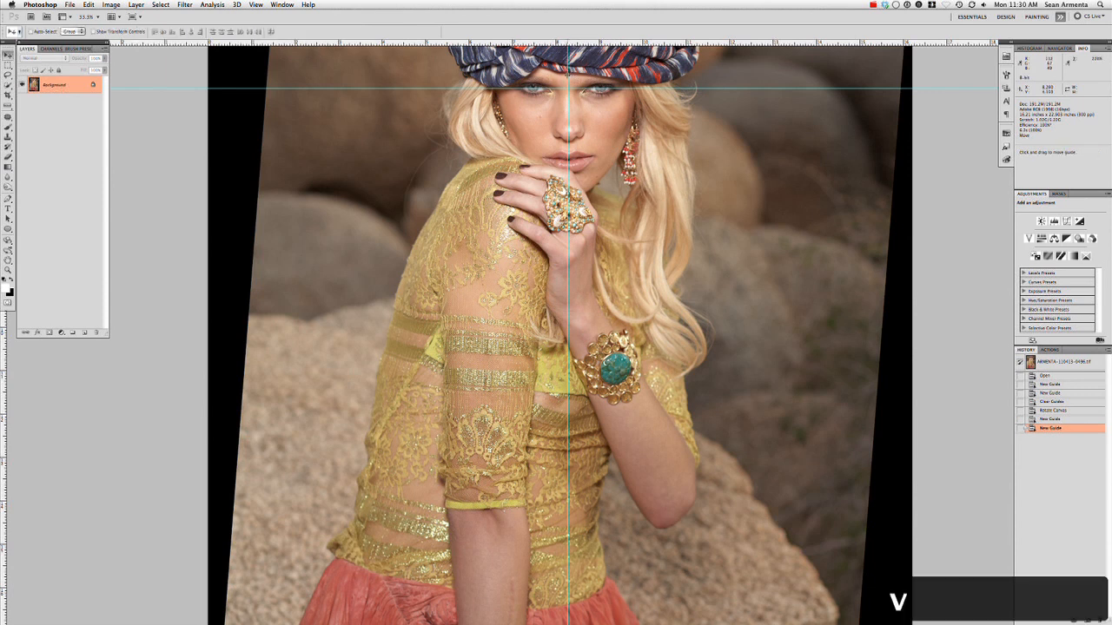
left_click_drag(568, 77, 570, 78)
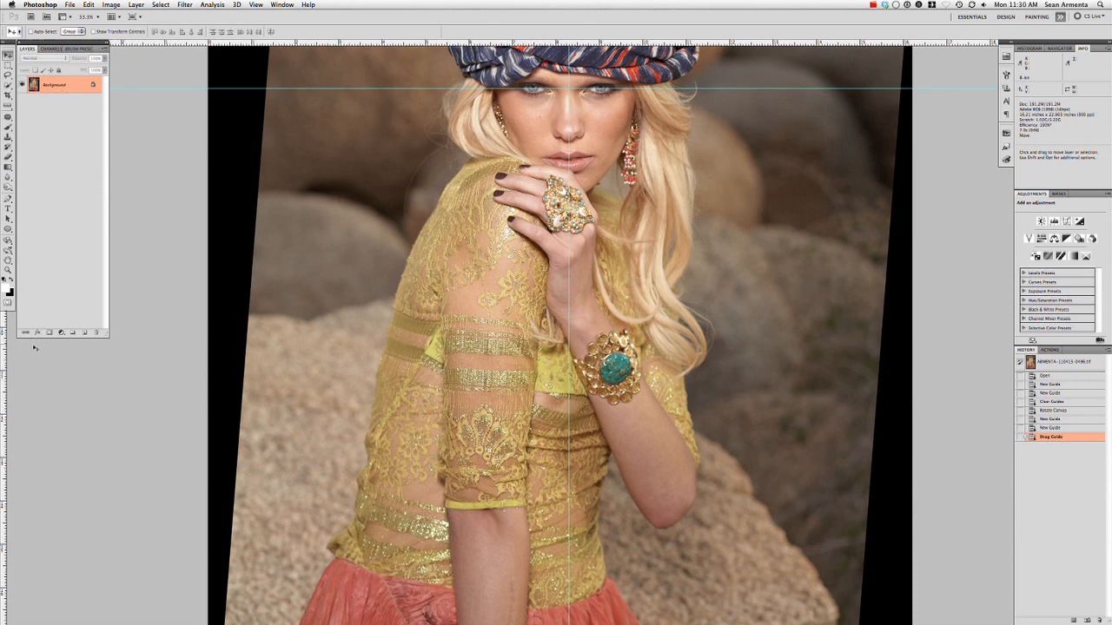
left_click(254, 5)
left_click(276, 217)
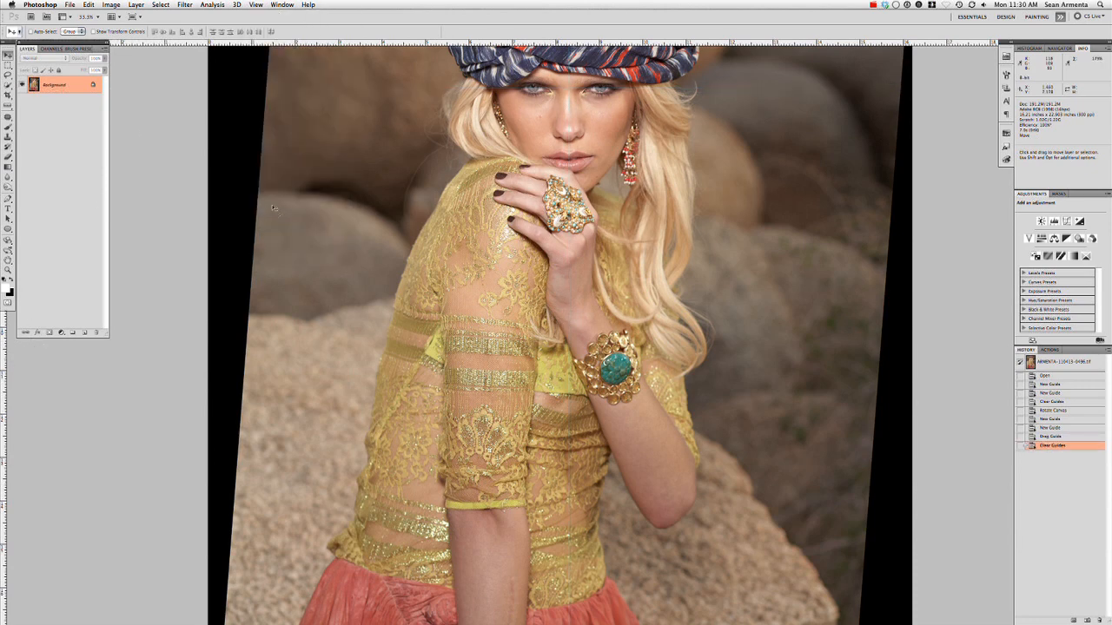
Duplicate the whole Background onto a new layer with nothing selected.
key("super+minus")
key("m")
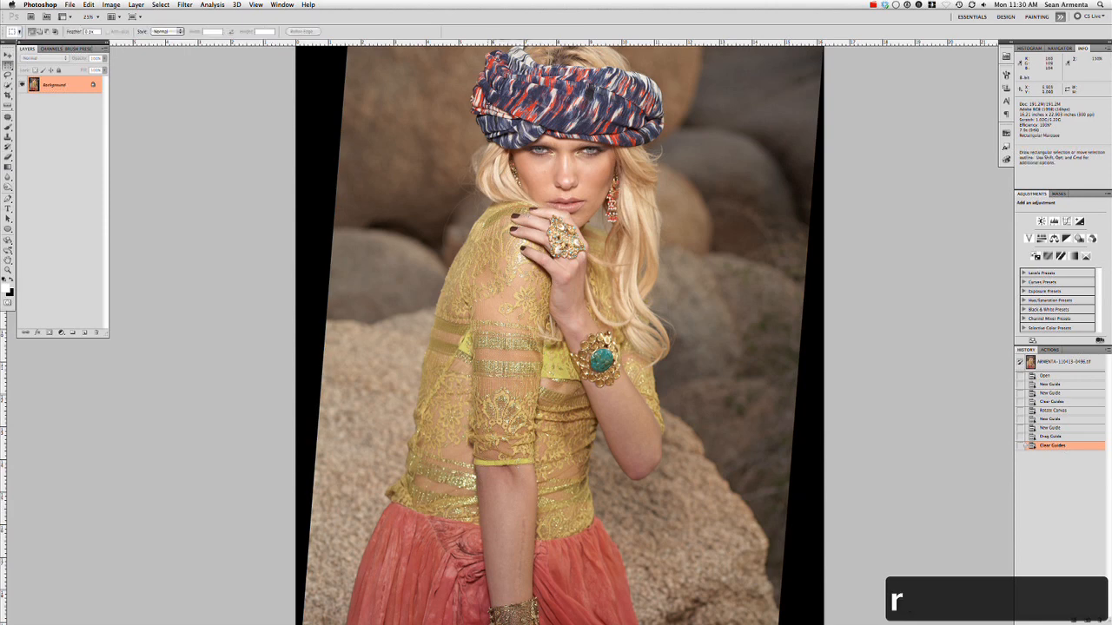
key("super+d")
key("super+j")
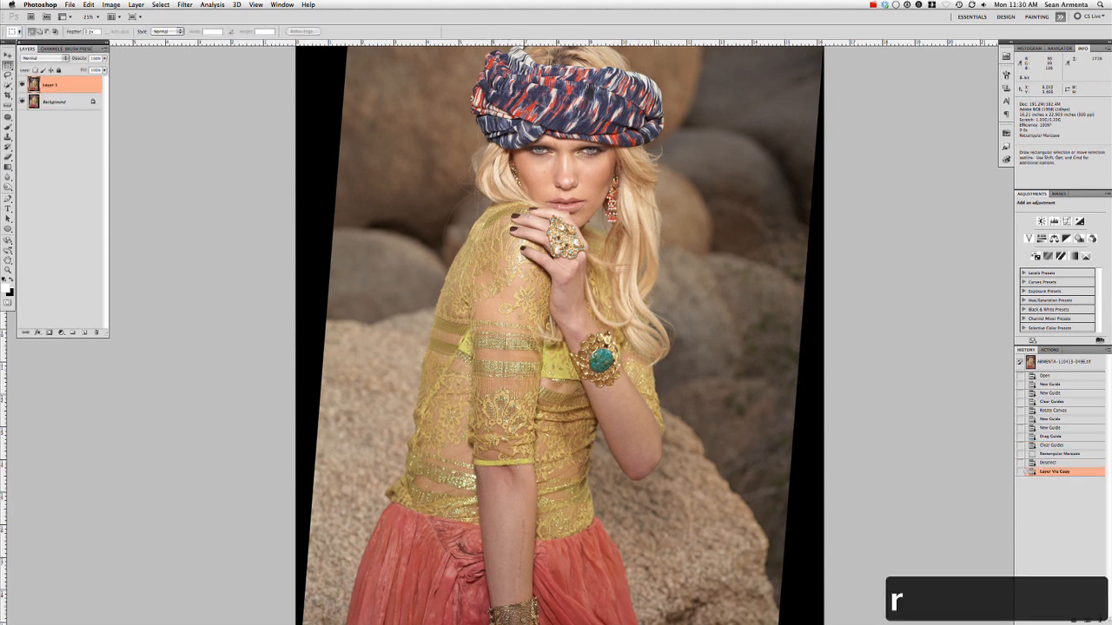
Refine the bridge and sides of the turbaned model's nose in Liquify, apply the changes, and remove the selection.
key("super+shift+x")
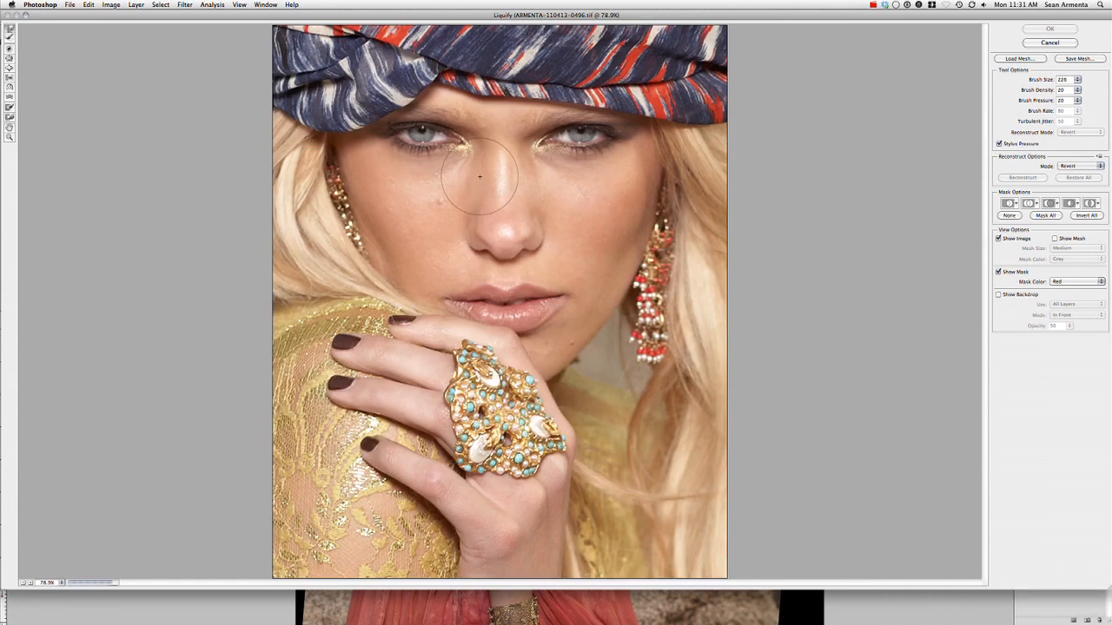
mouse_move(475, 178)
left_mouse_down()
mouse_move(456, 198)
mouse_move(474, 171)
mouse_move(535, 171)
mouse_move(526, 202)
mouse_move(483, 212)
mouse_move(497, 184)
left_mouse_up()
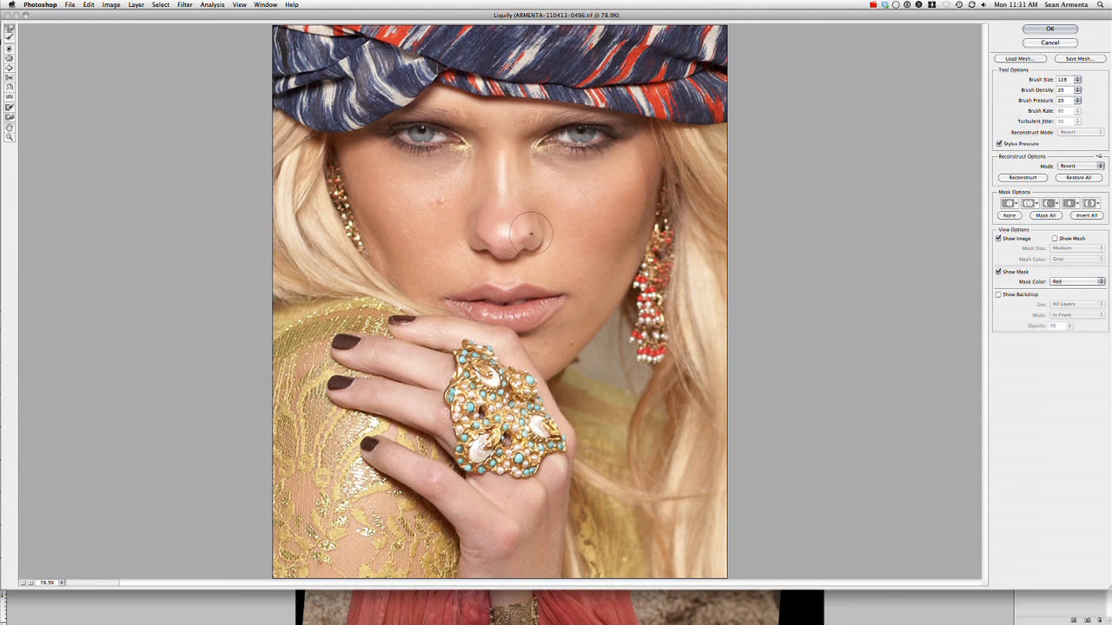
mouse_move(451, 231)
left_mouse_down()
mouse_move(475, 210)
mouse_move(481, 234)
mouse_move(529, 233)
mouse_move(481, 228)
mouse_move(480, 218)
mouse_move(525, 221)
mouse_move(500, 252)
mouse_move(475, 249)
mouse_move(534, 242)
mouse_move(464, 235)
left_mouse_up()
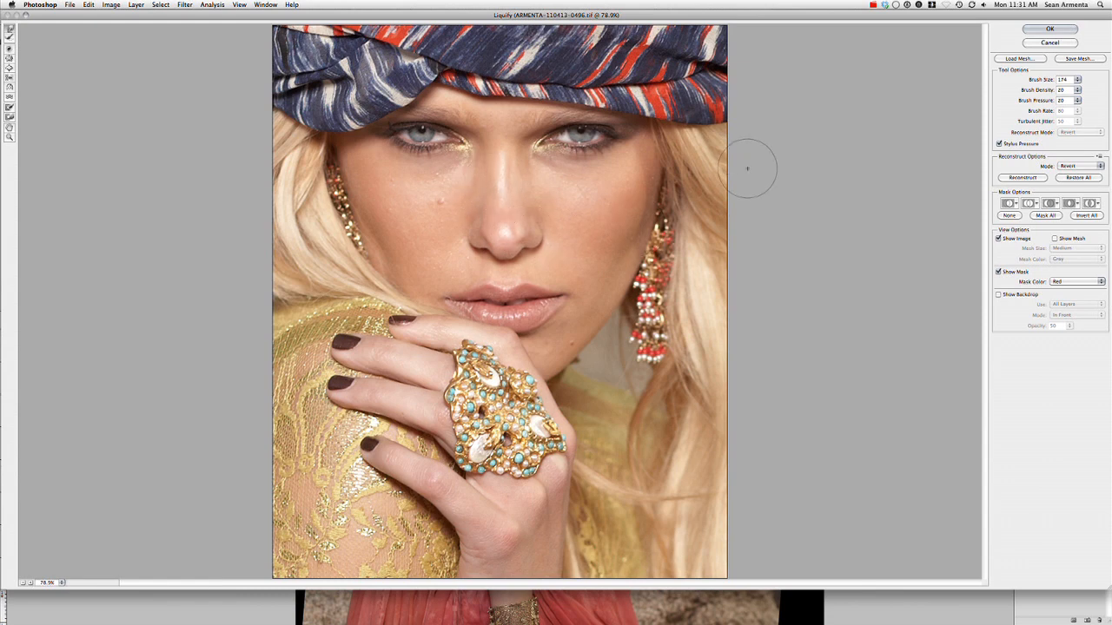
key("Return")
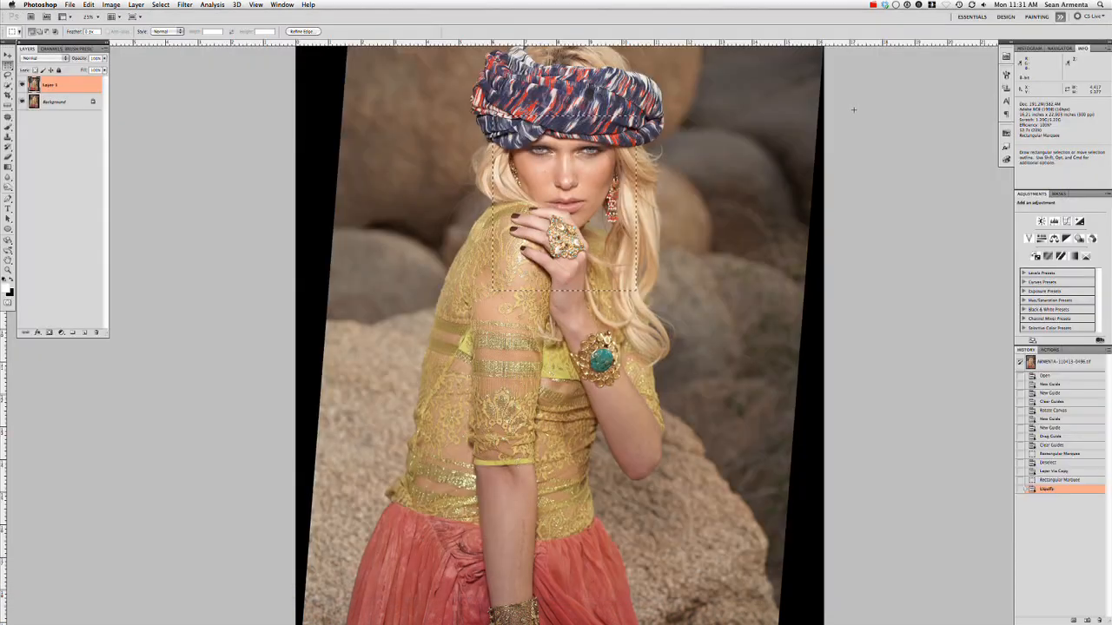
key("super+d")
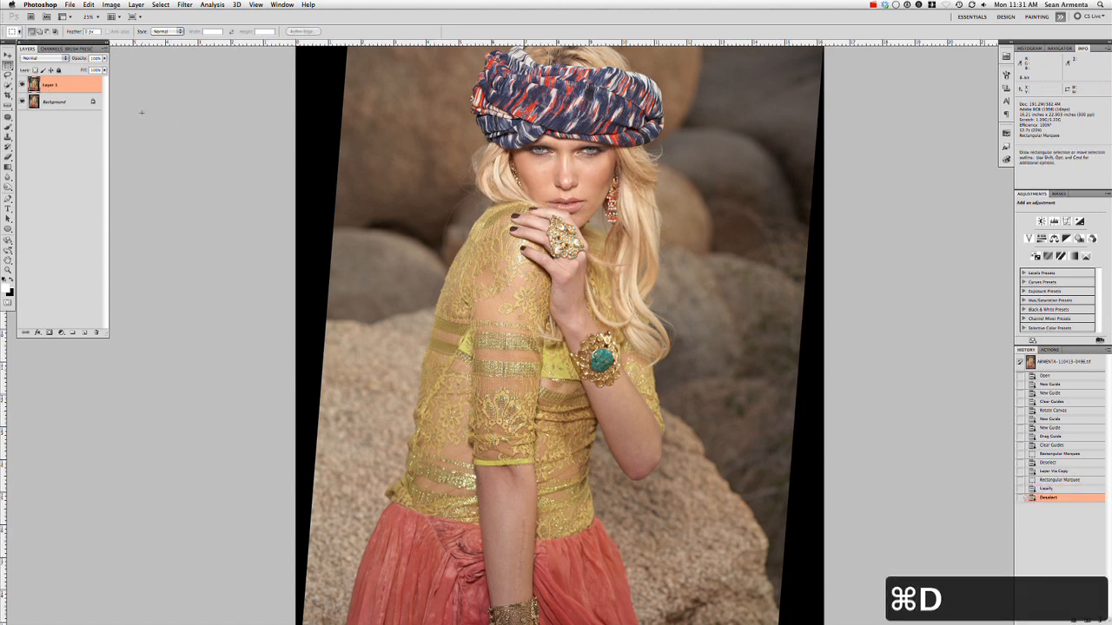
Compare the face before and after the nose correction by toggling Layer 1's visibility.
key("z")
left_click_drag(574, 165, 596, 212)
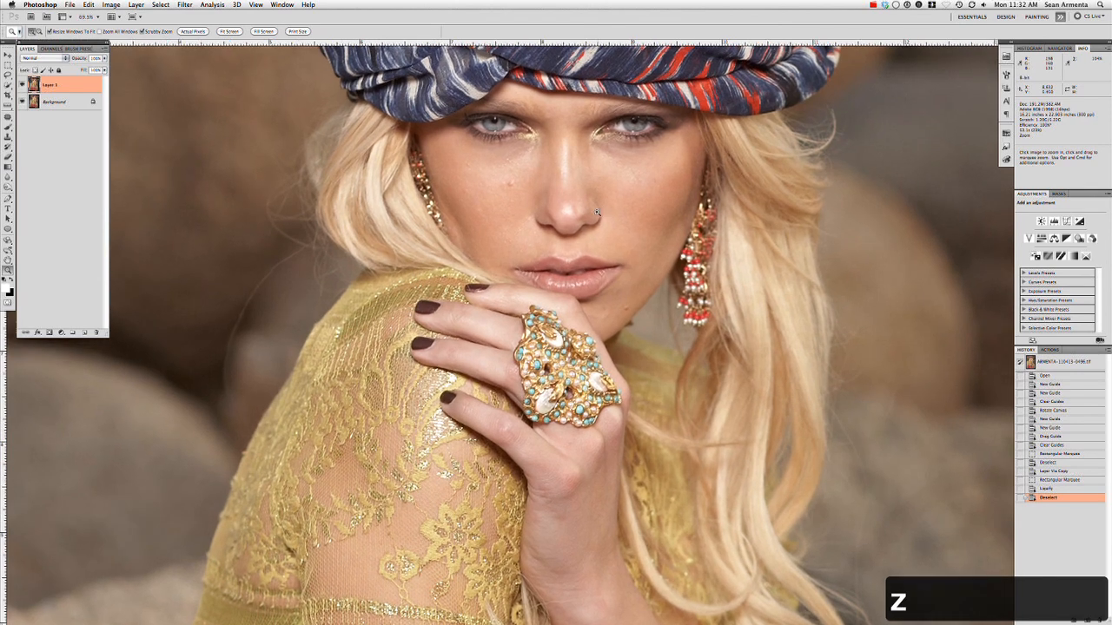
left_click(20, 85)
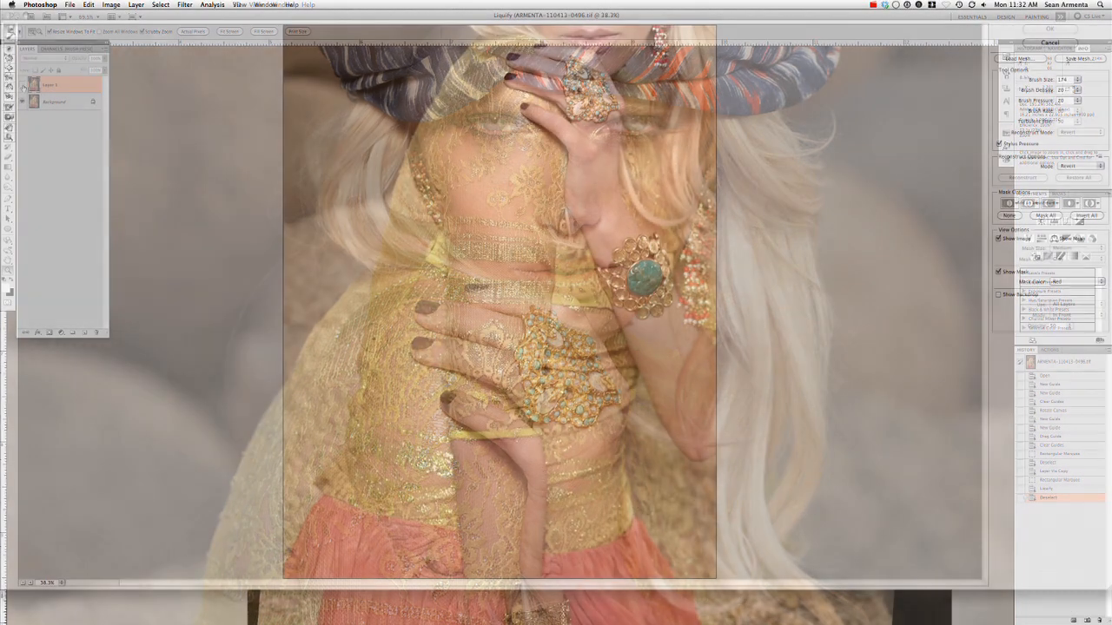
Push the bulging back edge of the lace blouse inward at the waist in Liquify.
key("z")
left_click(557, 404)
key("space")
left_click_drag(578, 253, 579, 228)
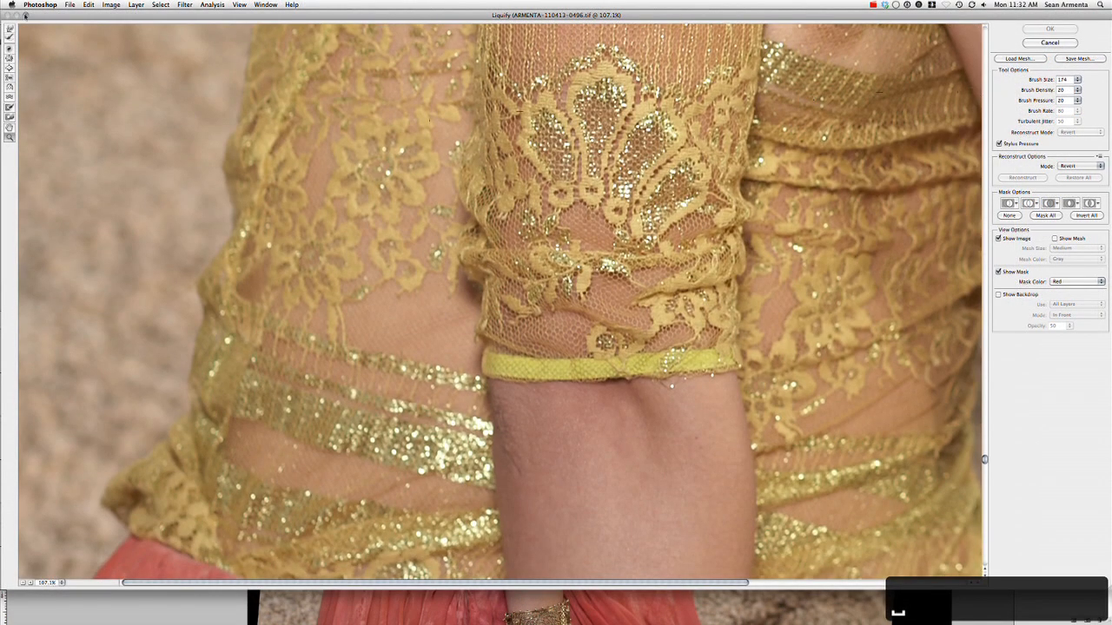
left_click_drag(221, 158, 231, 222)
left_click_drag(190, 283, 214, 285)
left_click_drag(189, 335, 200, 348)
left_click_drag(206, 293, 224, 299)
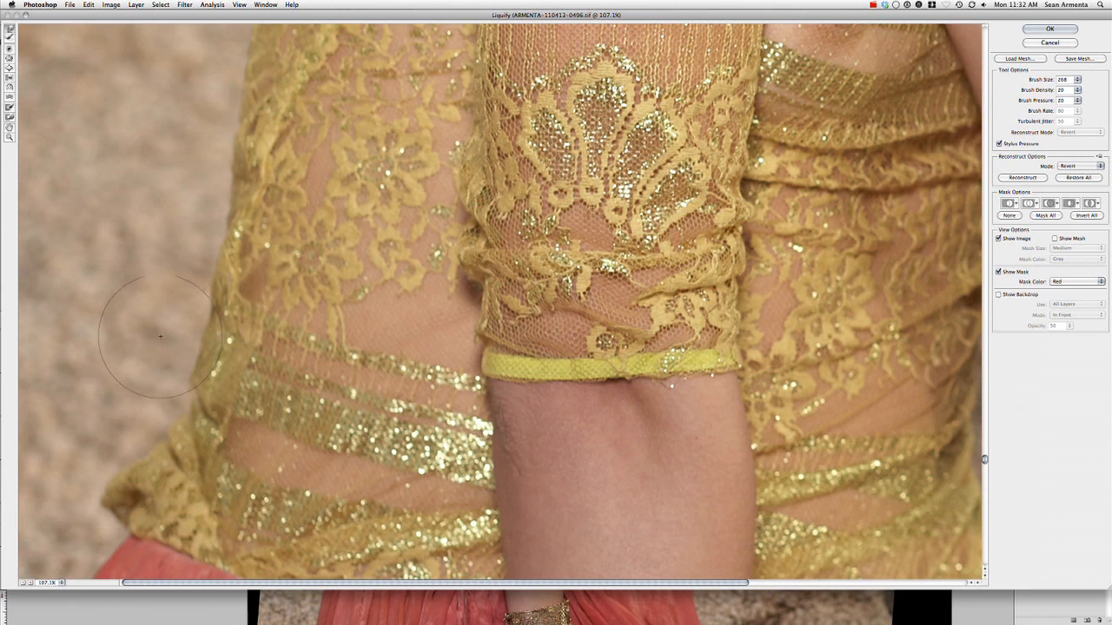
Tuck in the lace flap sticking out above the skirt and smooth the blouse's back edge with a size 188 brush.
mouse_move(113, 492)
left_mouse_down()
mouse_move(132, 469)
mouse_move(122, 499)
mouse_move(63, 491)
mouse_move(120, 474)
mouse_move(110, 505)
mouse_move(121, 514)
mouse_move(115, 484)
mouse_move(133, 469)
mouse_move(146, 499)
mouse_move(158, 460)
mouse_move(124, 511)
mouse_move(131, 502)
mouse_move(161, 522)
mouse_move(209, 330)
mouse_move(139, 509)
mouse_move(142, 468)
left_mouse_up()
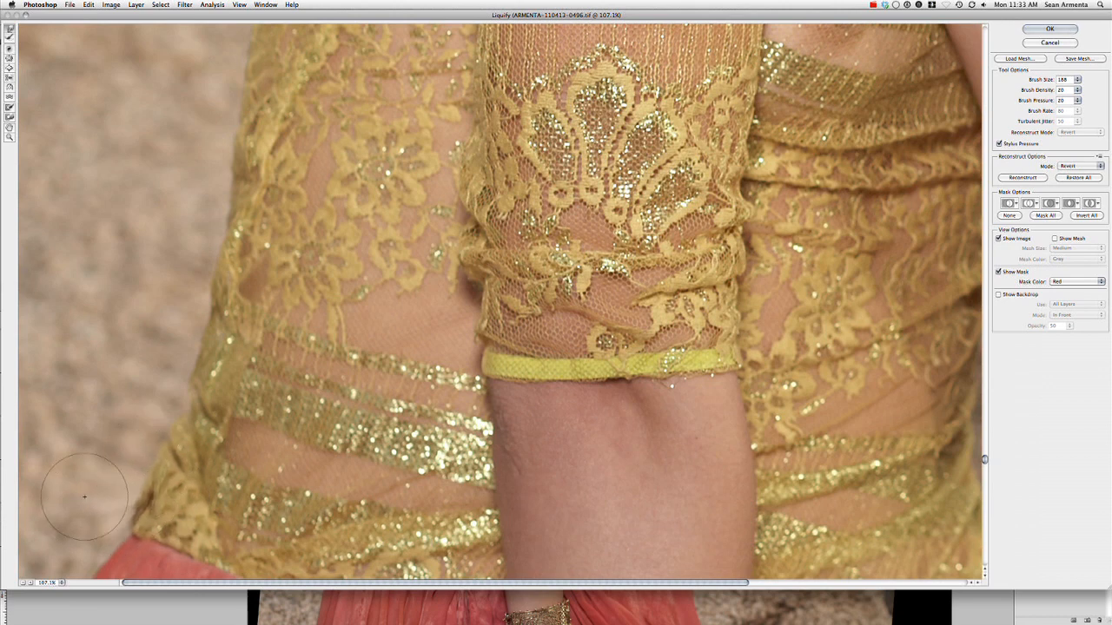
left_click_drag(123, 502, 128, 528)
left_click_drag(223, 171, 228, 257)
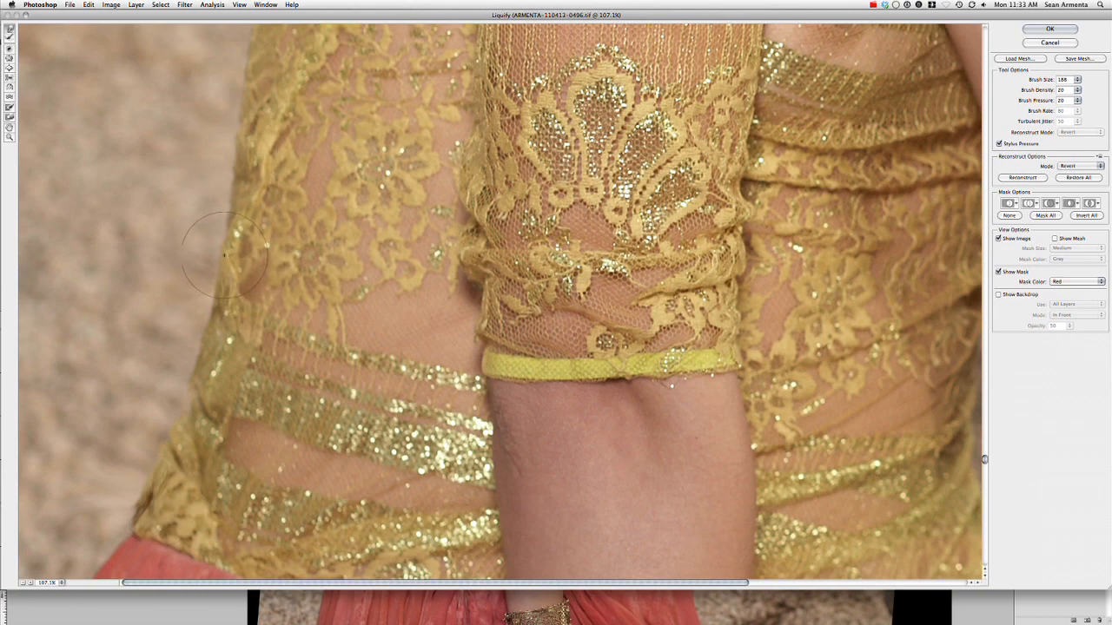
Set the Liquify brush size to 400 and refine the blouse's back contour between the waist and the shoulder.
left_click_drag(326, 185, 320, 509)
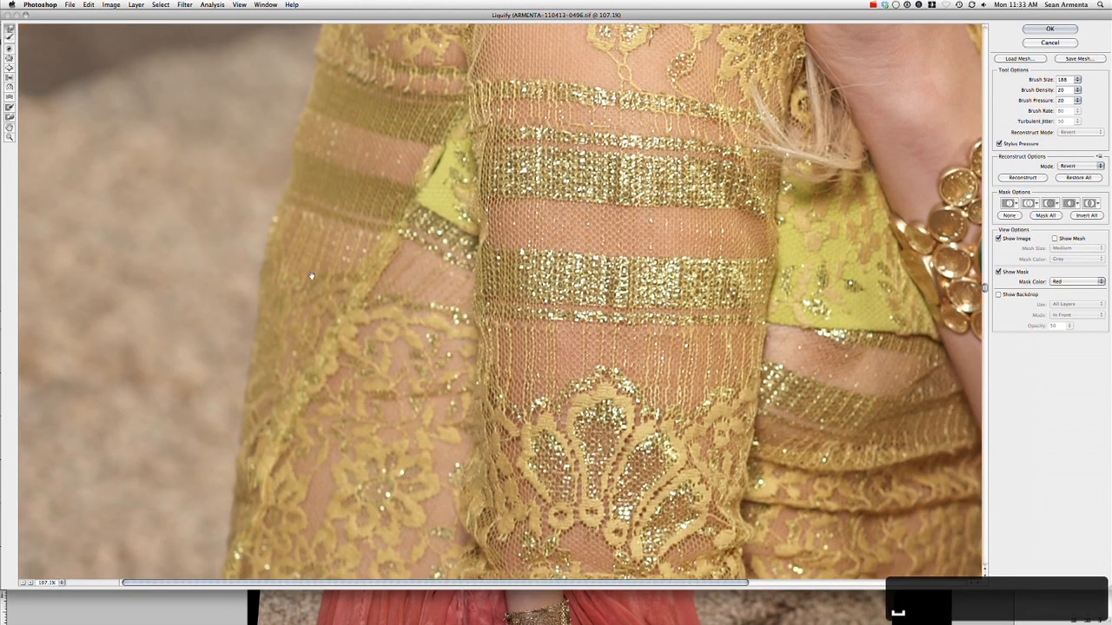
key("super+minus")
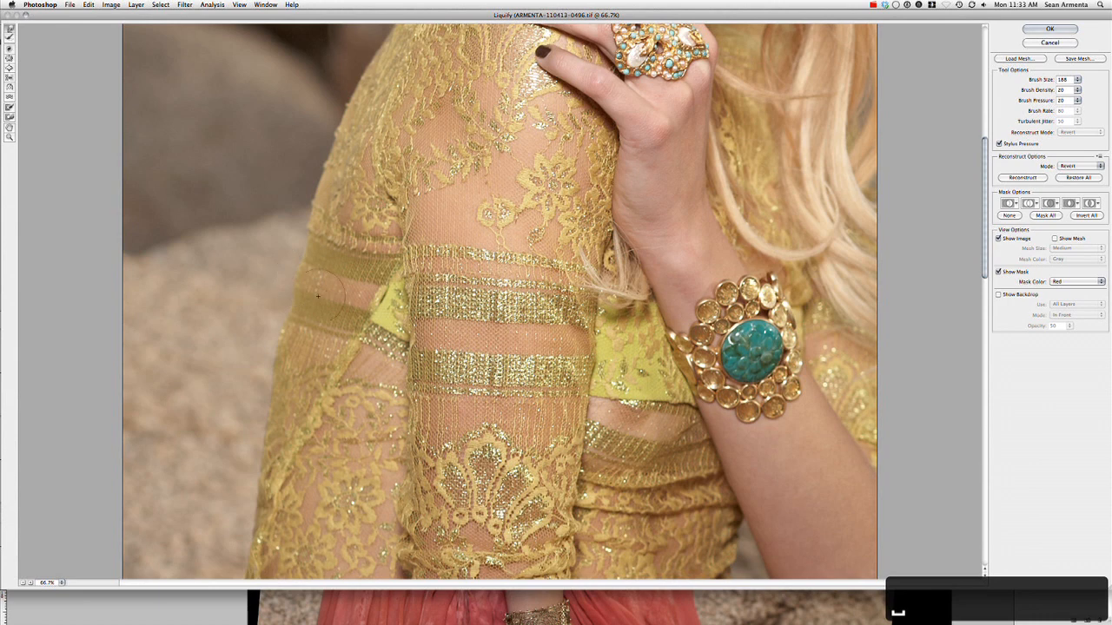
left_click_drag(1040, 79, 1103, 79)
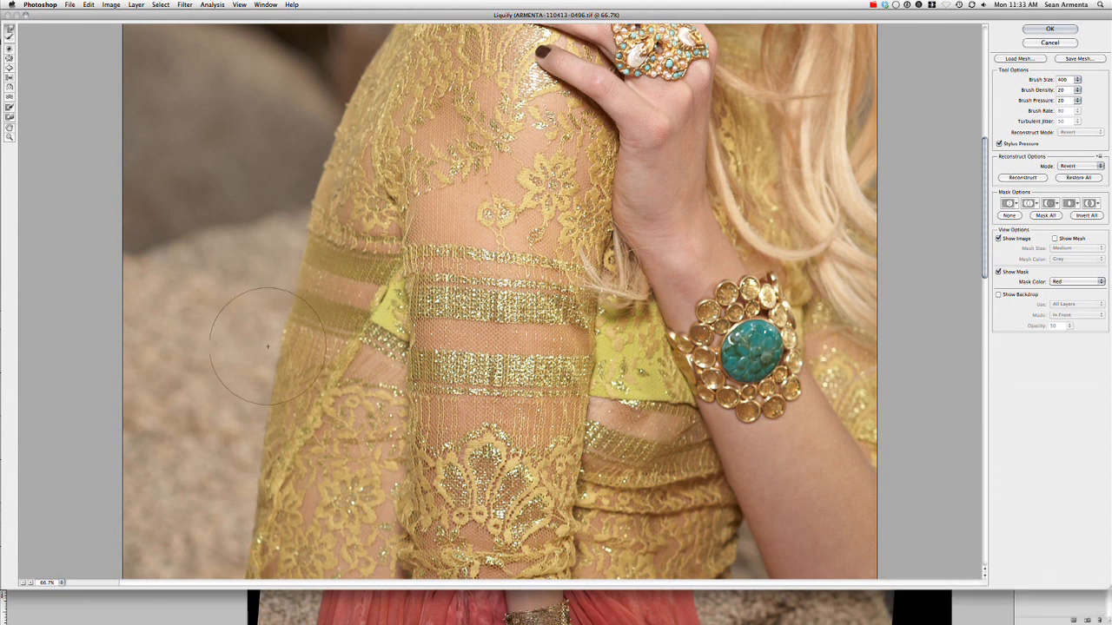
left_click_drag(260, 415, 249, 294)
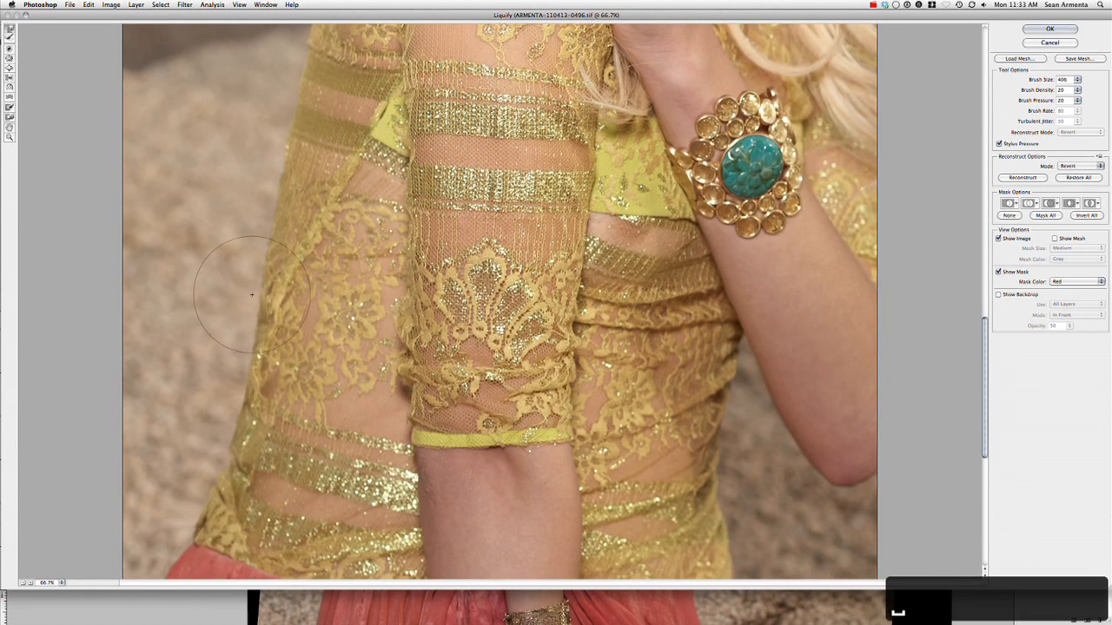
left_click_drag(438, 84, 462, 320)
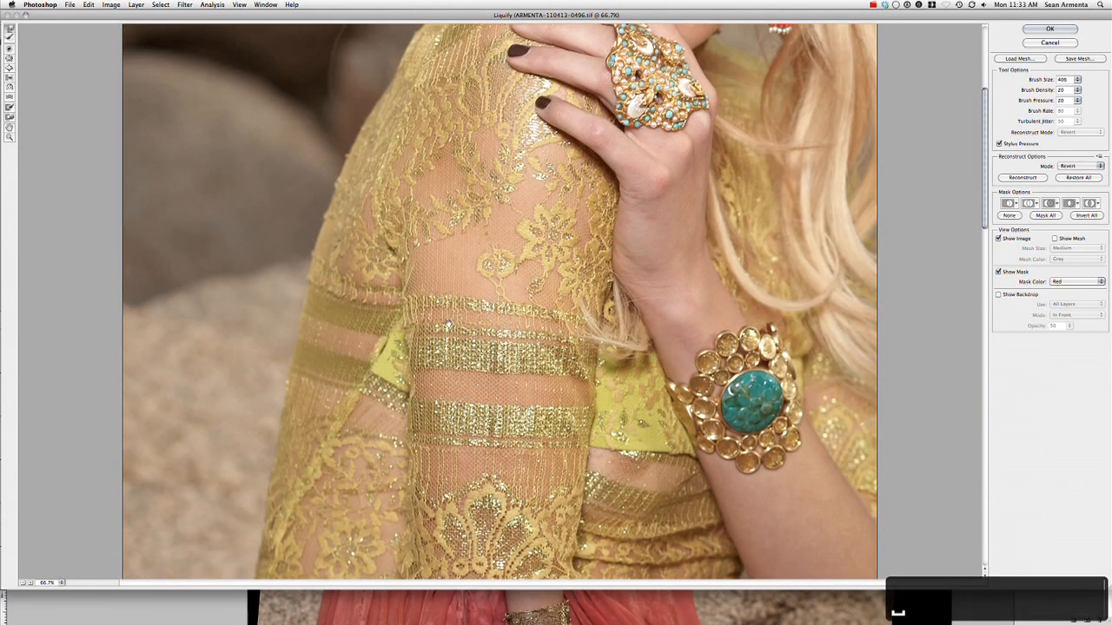
left_click_drag(388, 140, 390, 203)
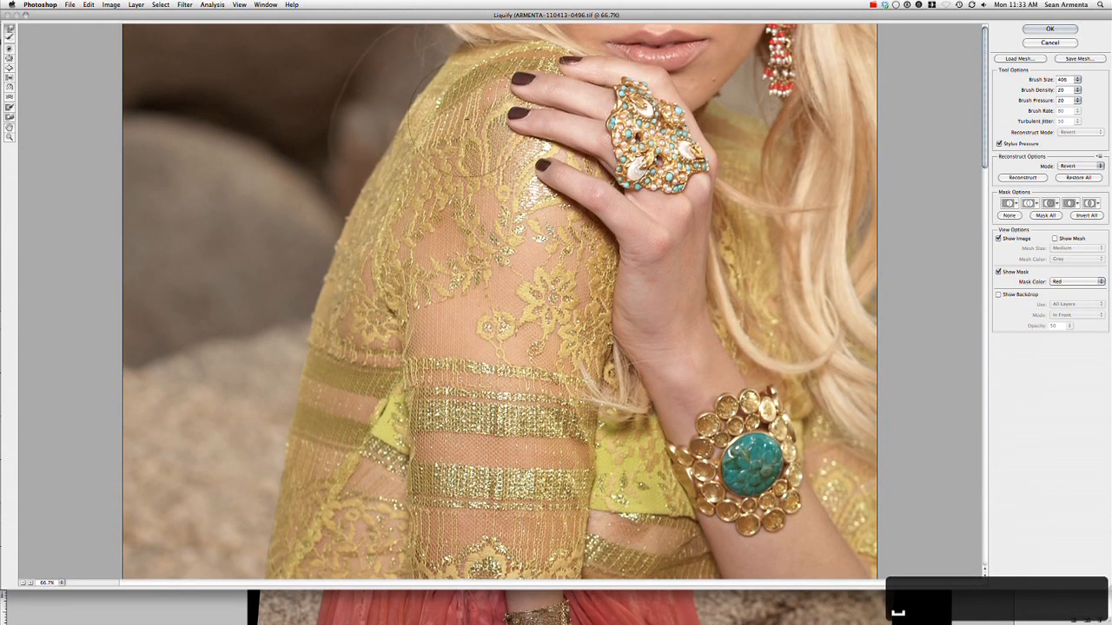
scroll(385, 217, "down", 5)
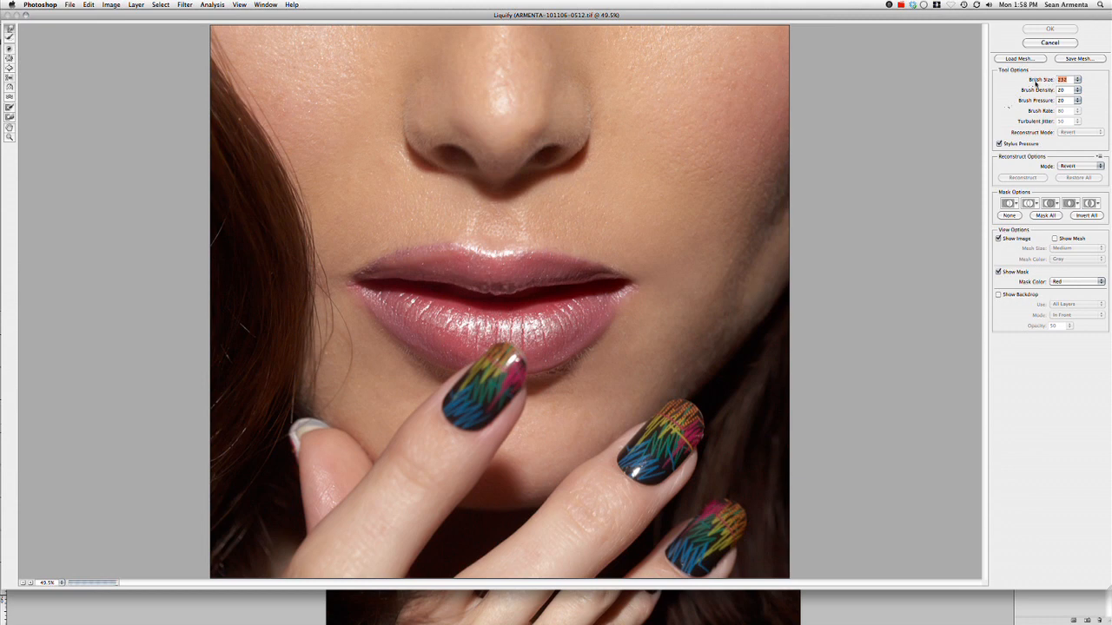
Even out the lip contour and mouth corners of the brunette's portrait in Liquify, apply the changes, and remove the selection.
mouse_move(502, 244)
left_mouse_down()
mouse_move(599, 258)
mouse_move(577, 237)
mouse_move(585, 260)
mouse_move(569, 259)
mouse_move(615, 271)
left_mouse_up()
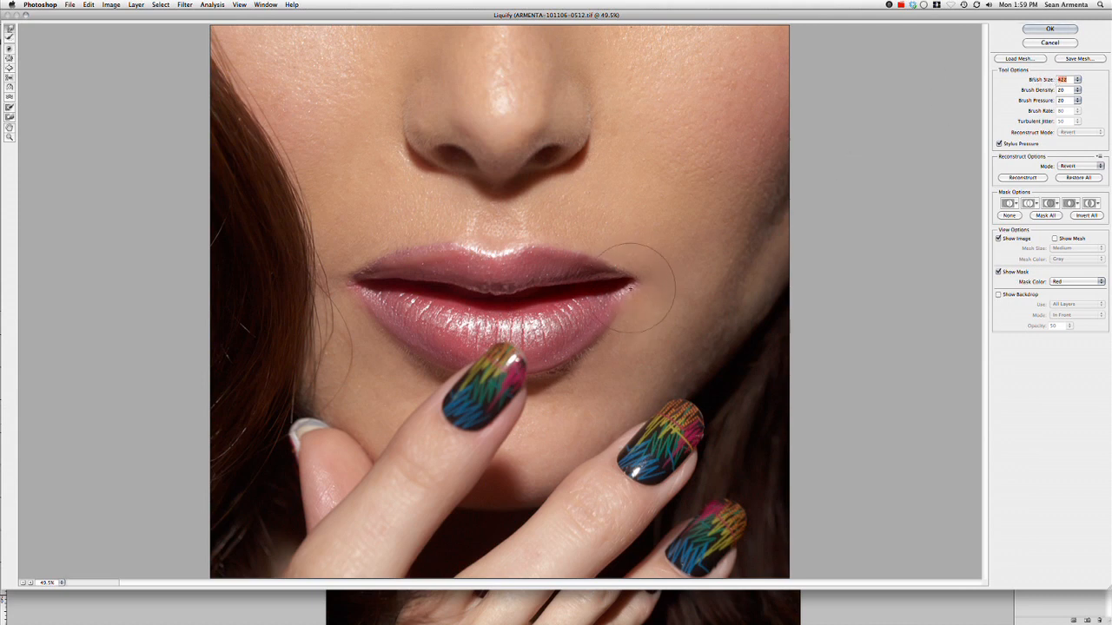
mouse_move(621, 313)
left_mouse_down()
mouse_move(661, 225)
mouse_move(641, 294)
left_mouse_up()
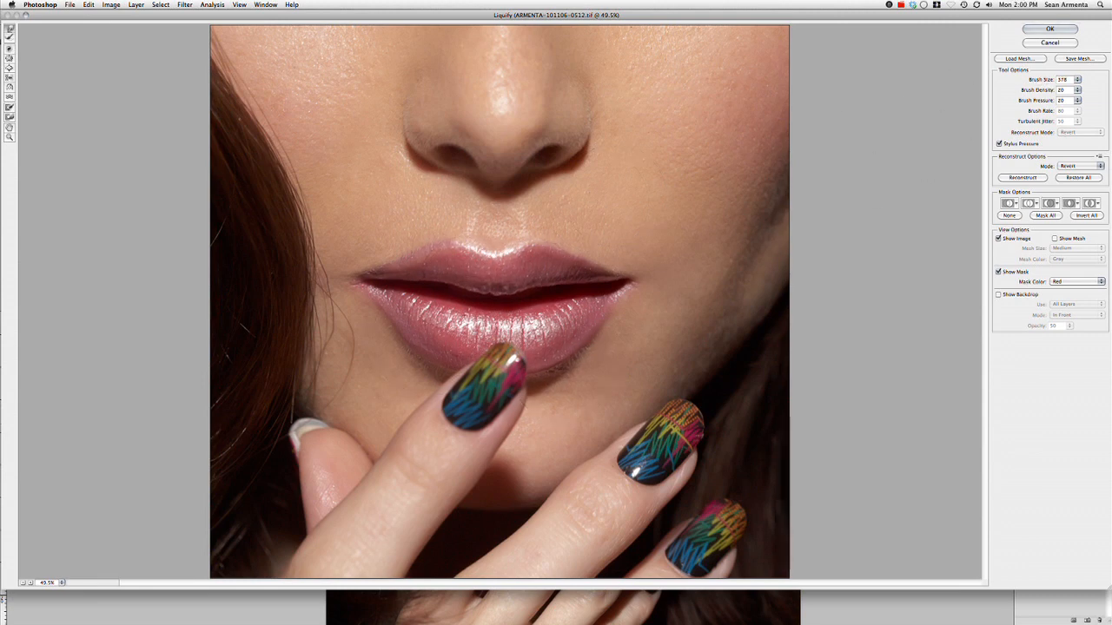
left_click(1039, 32)
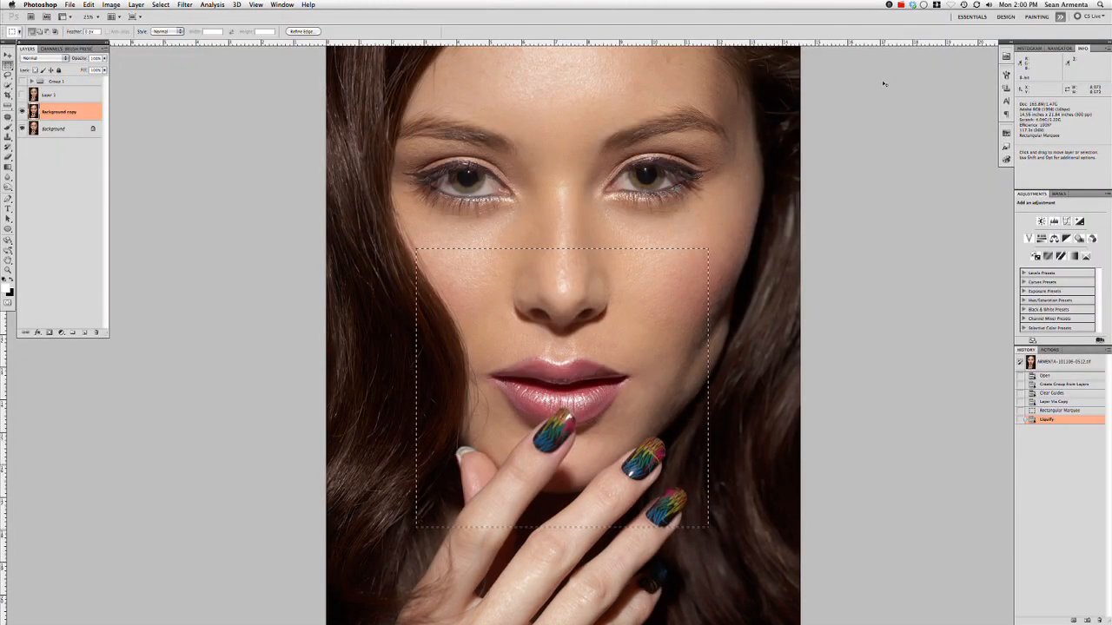
key("super+d")
Compare the lips before and after by toggling the Background copy layer's visibility.
left_click(23, 113)
left_click(23, 112)
left_click(23, 113)
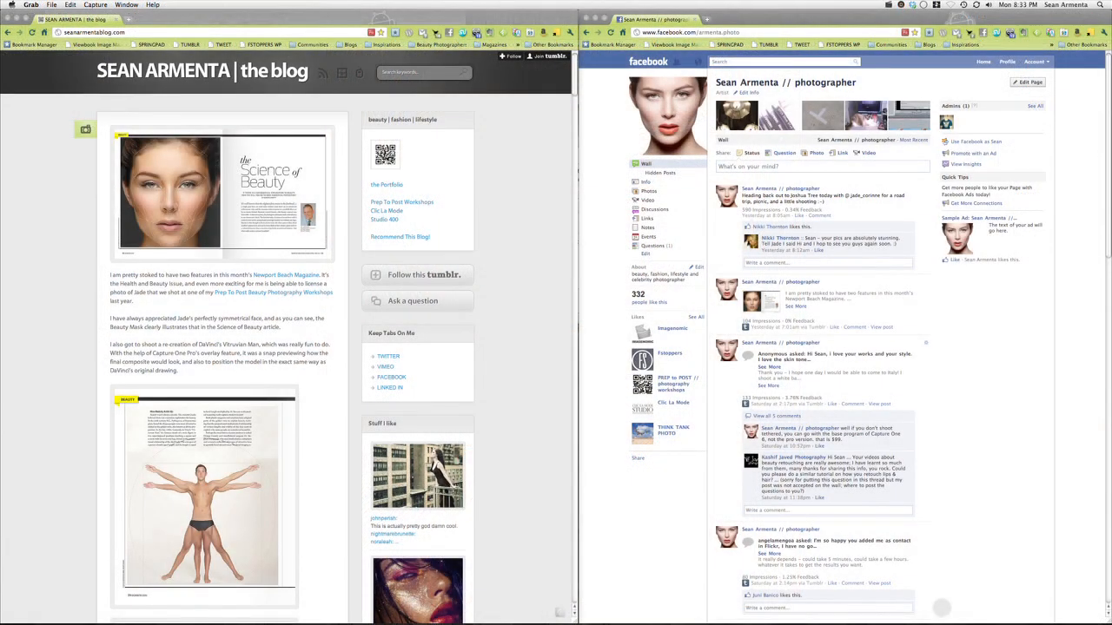